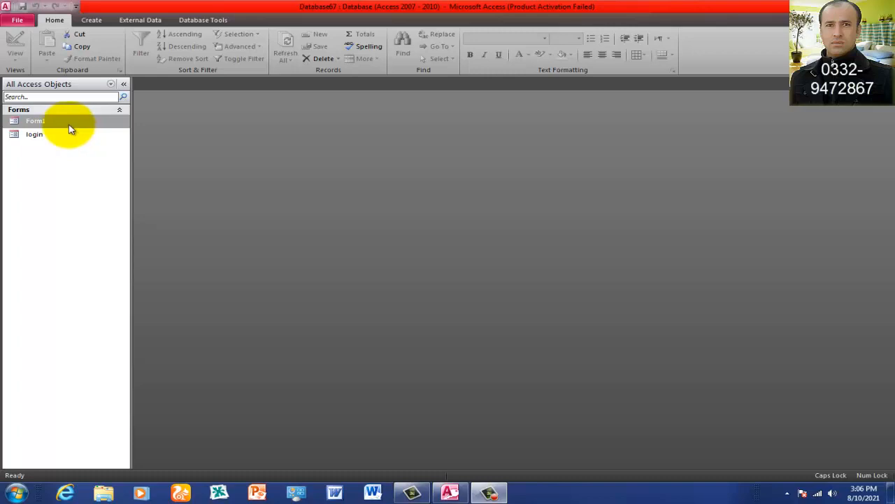
# - Run the finished Form1 twice to examine how it leads to the login form, closing the login form each time
pyautogui.doubleClick(69, 127)
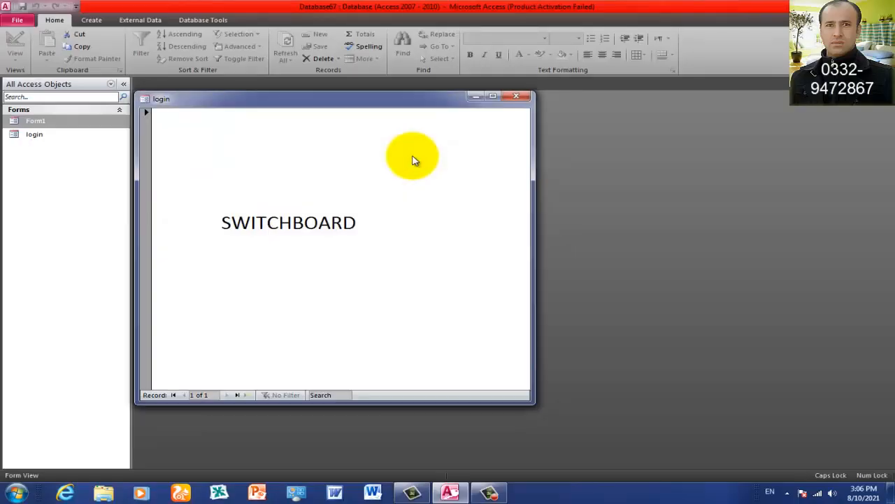
pyautogui.click(517, 96)
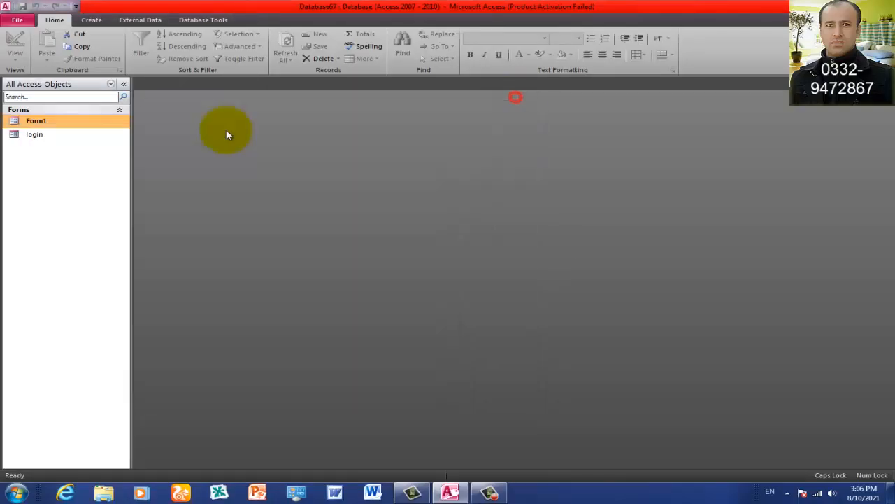
pyautogui.doubleClick(68, 127)
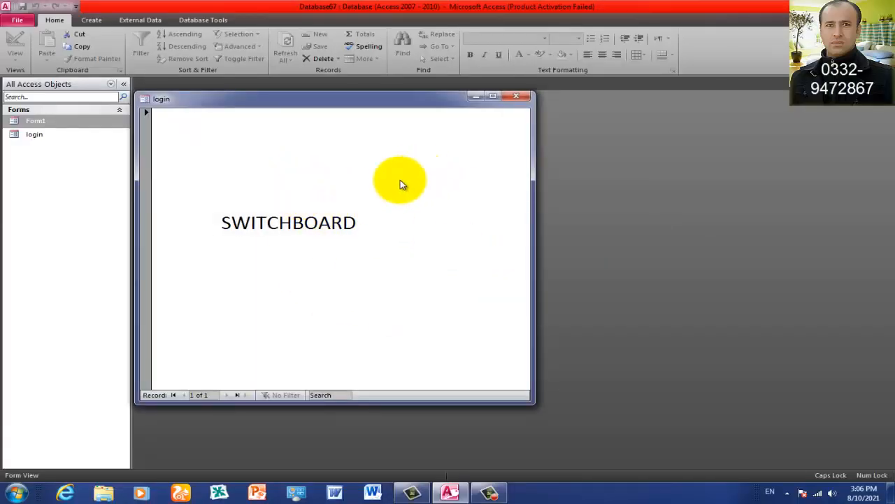
pyautogui.click(517, 98)
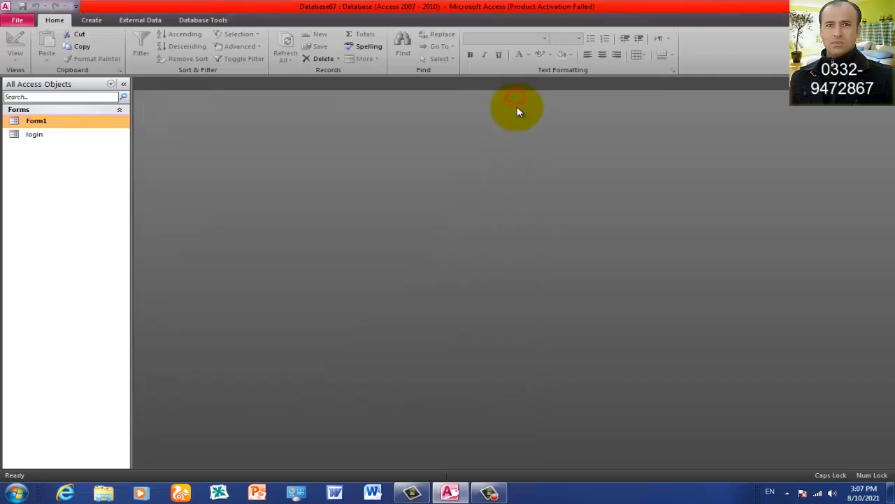
# - Create a blank database named Database68.accdb and close its default table
pyautogui.hotkey('ctrl', 'n')
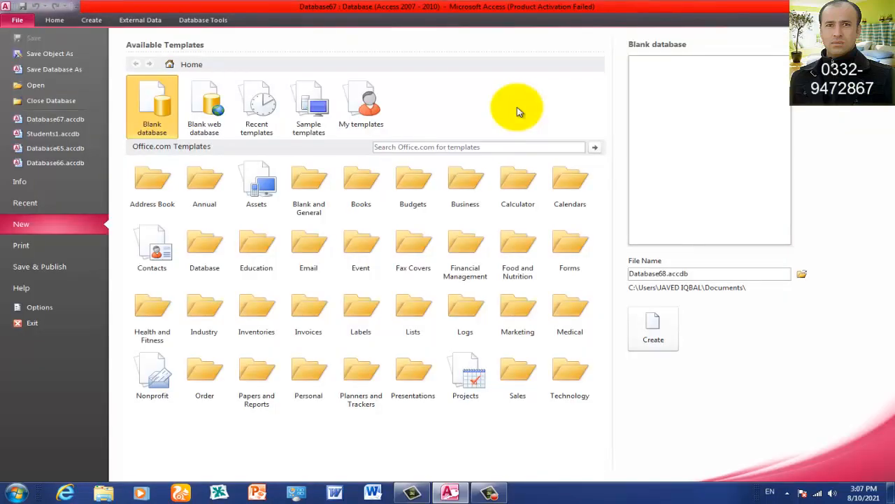
pyautogui.click(664, 337)
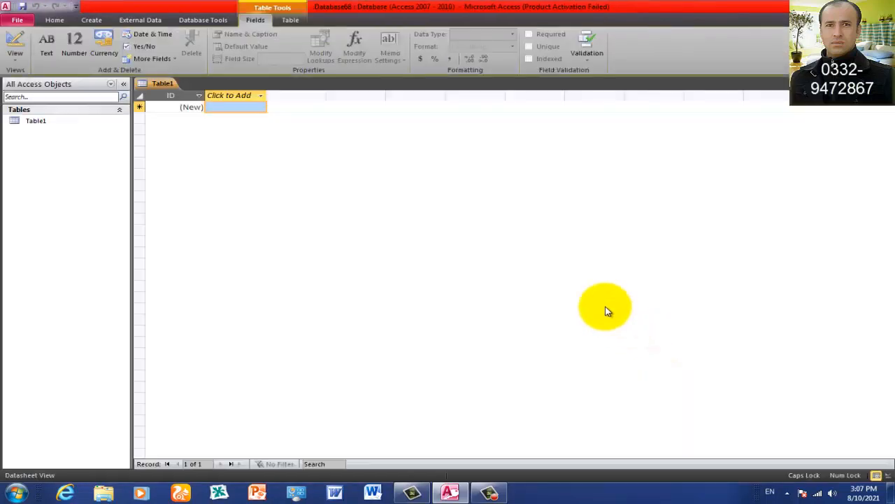
pyautogui.click(888, 83)
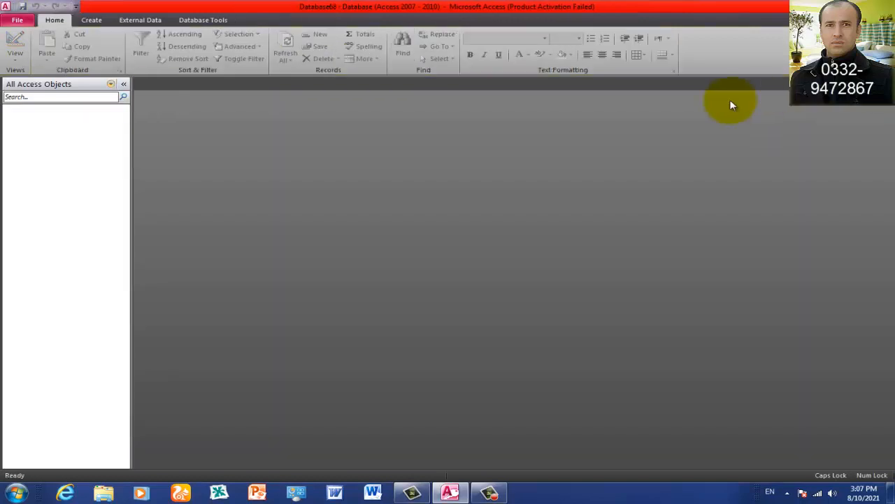
# - Create a Modal Dialog form and delete its default OK and Cancel buttons
pyautogui.click(91, 20)
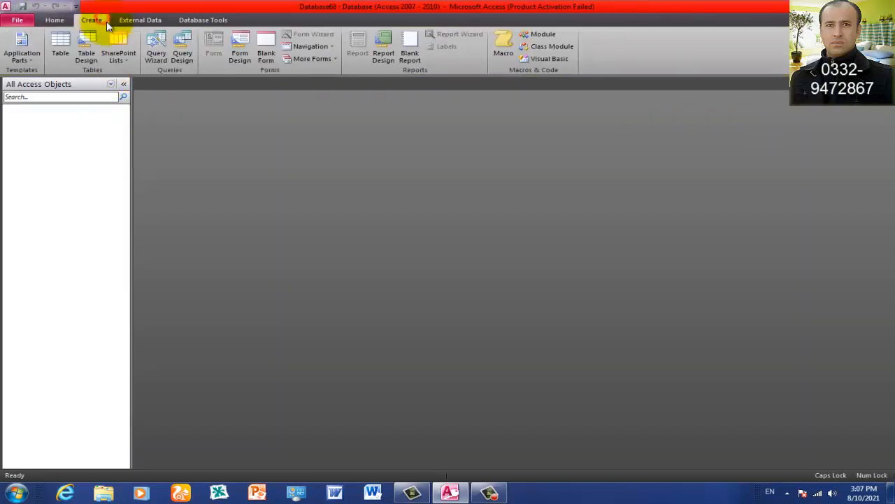
pyautogui.click(334, 60)
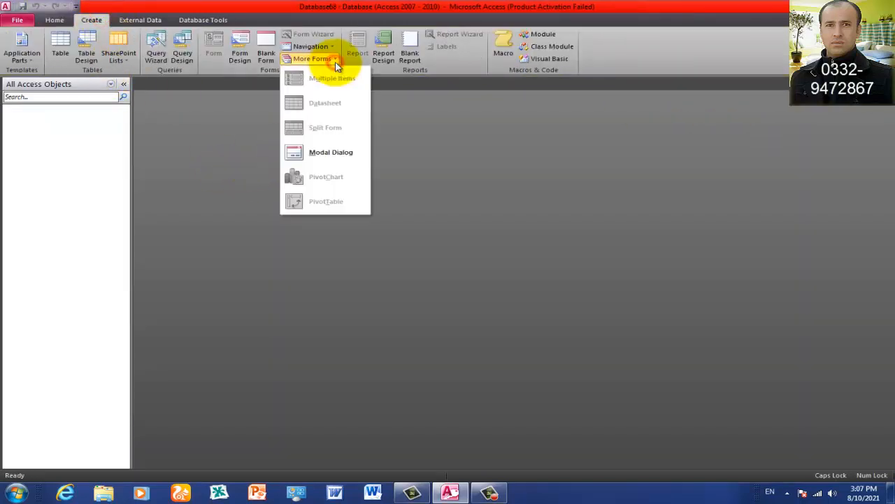
pyautogui.click(334, 153)
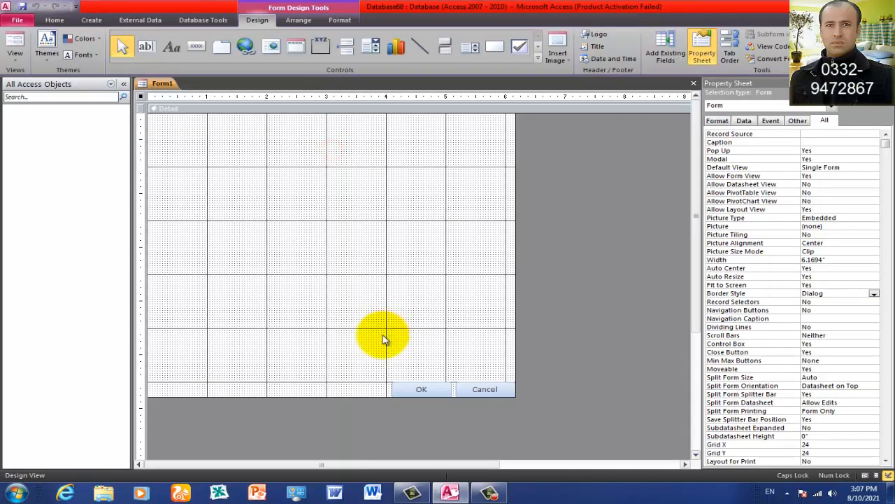
pyautogui.moveTo(375, 359); pyautogui.dragTo(537, 418)
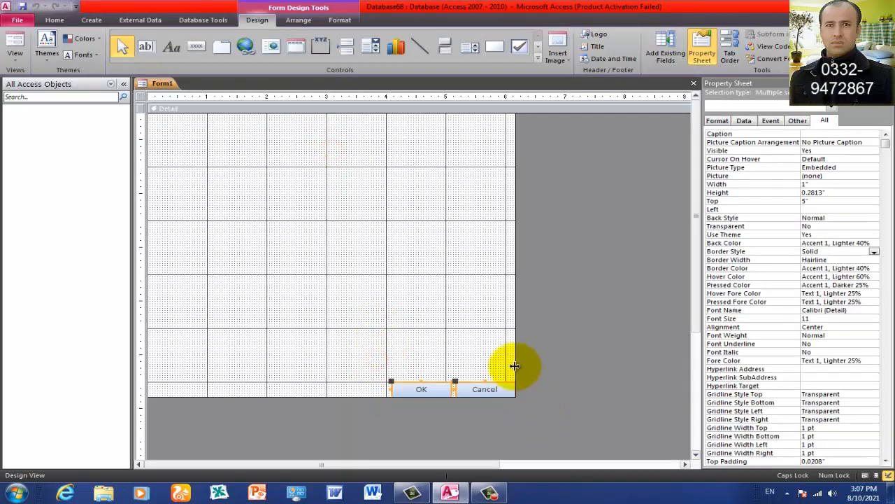
pyautogui.press('Delete')
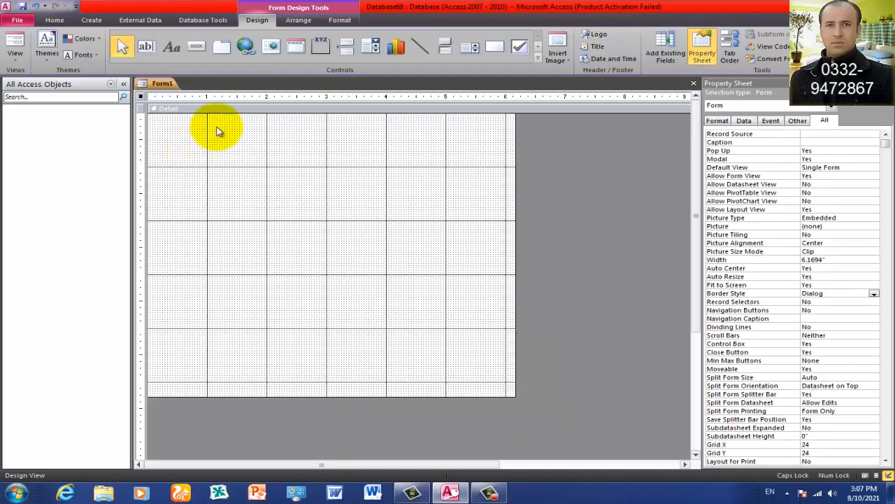
# - Add a narrow vertical label just past the form's 1-inch mark and fill its background with red
pyautogui.click(173, 51)
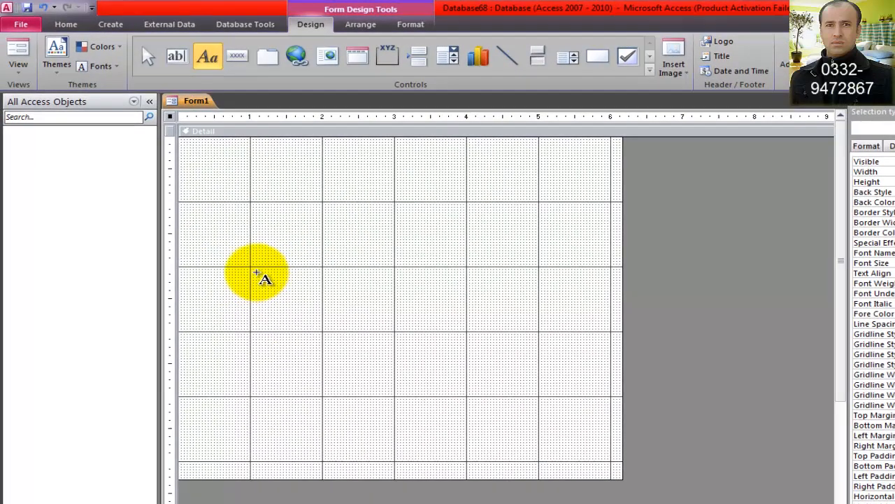
pyautogui.moveTo(256, 273); pyautogui.dragTo(268, 321)
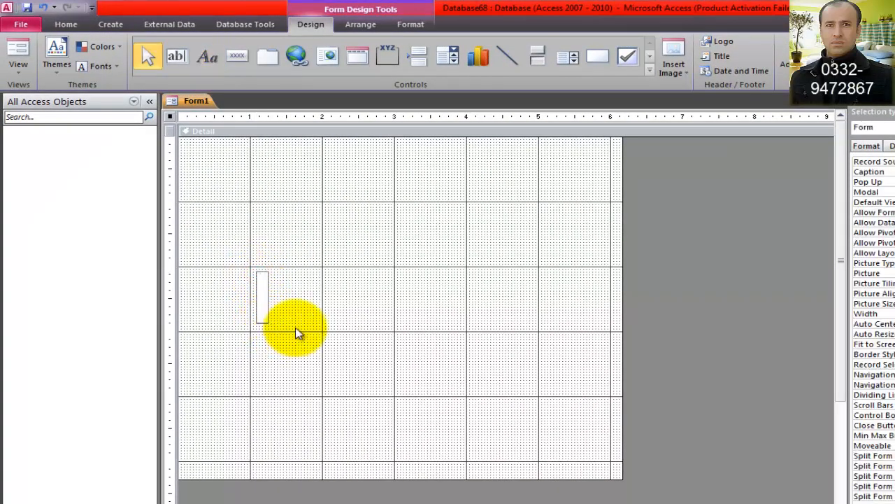
pyautogui.click(293, 316)
pyautogui.click(265, 297)
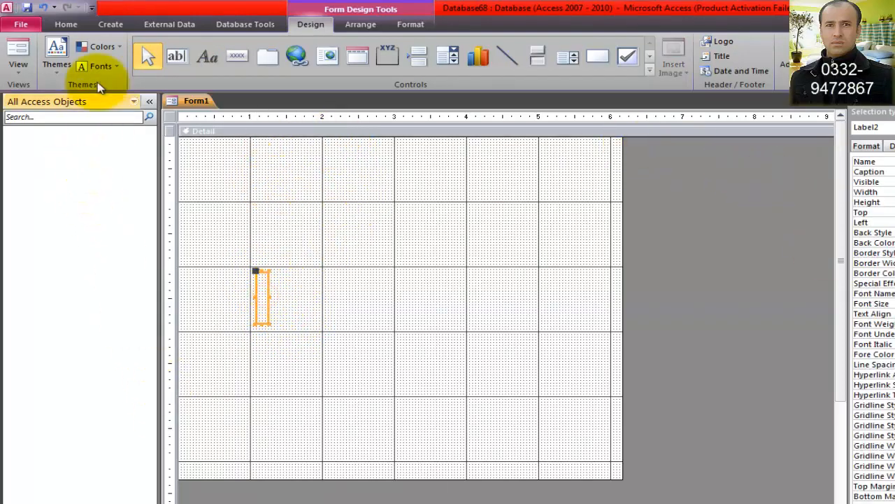
pyautogui.click(67, 25)
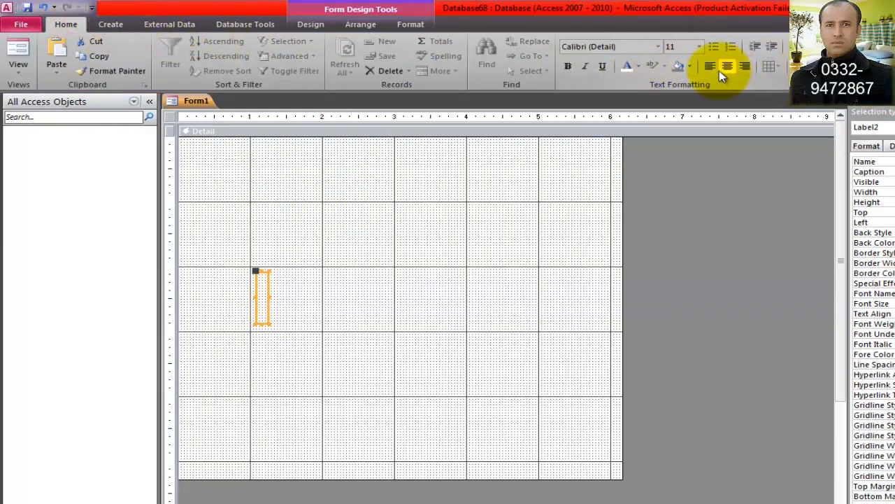
pyautogui.click(692, 67)
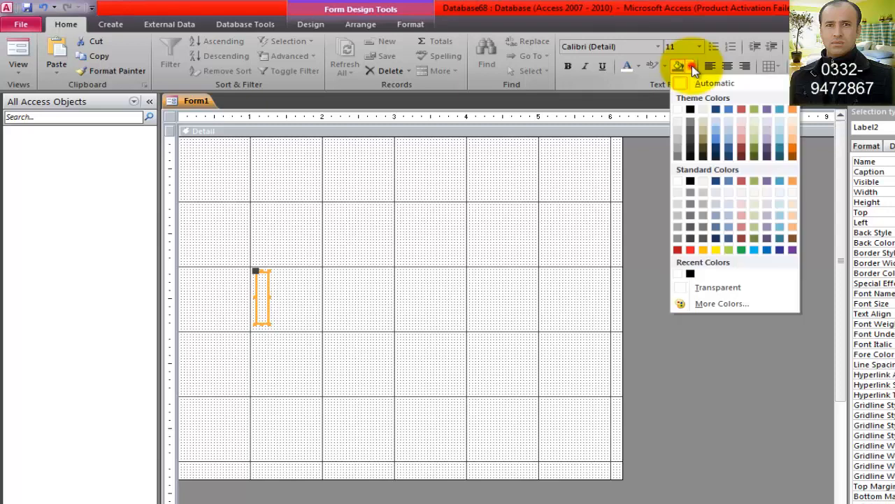
pyautogui.click(692, 251)
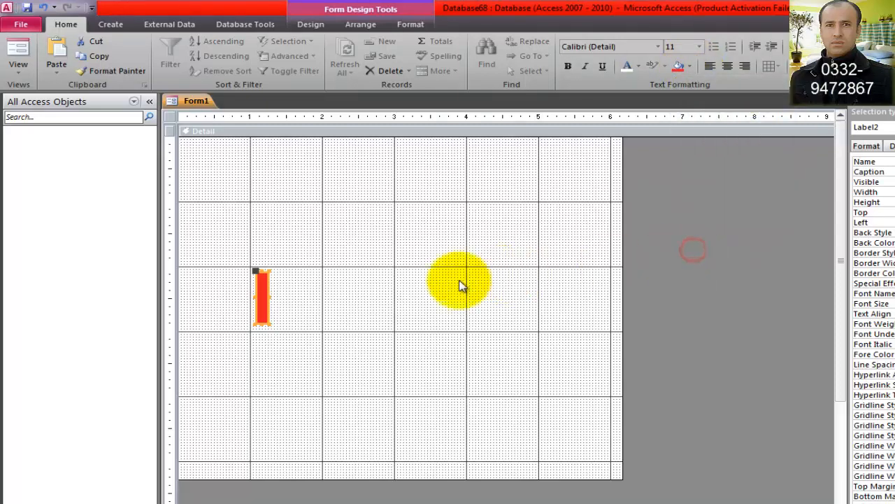
# - Make the red label slightly narrower by pulling in its right edge
pyautogui.click(379, 303)
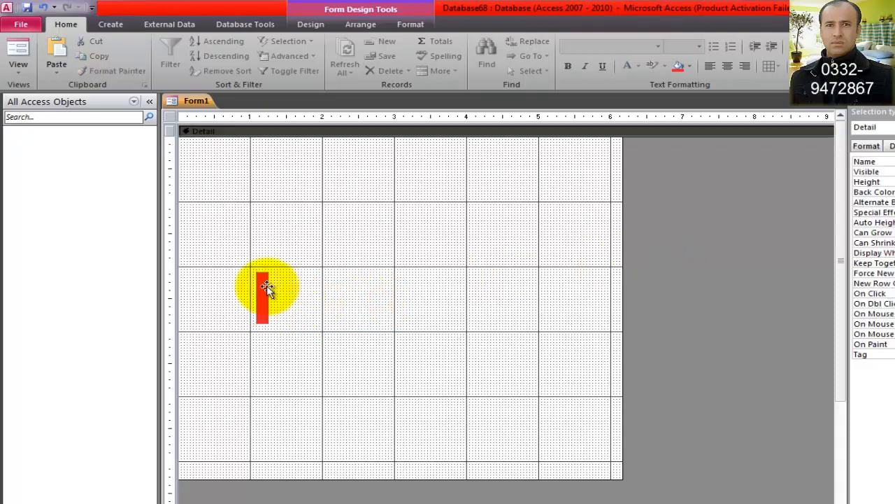
pyautogui.click(269, 296)
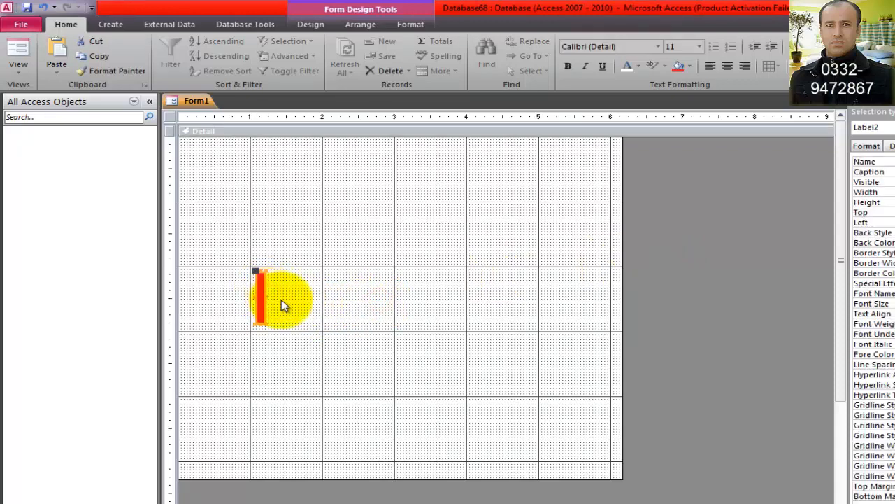
pyautogui.click(281, 299)
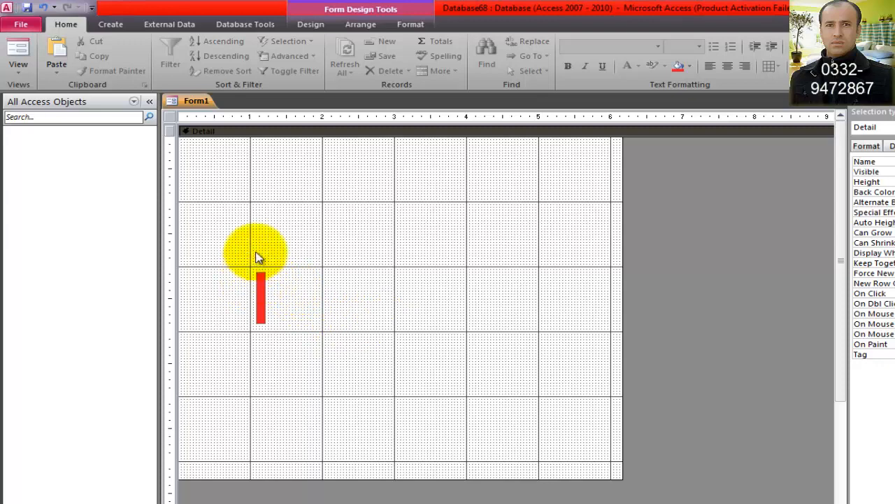
# - Draw a rectangle about 5 inches wide around the red label and reduce its height to match the label
pyautogui.click(316, 24)
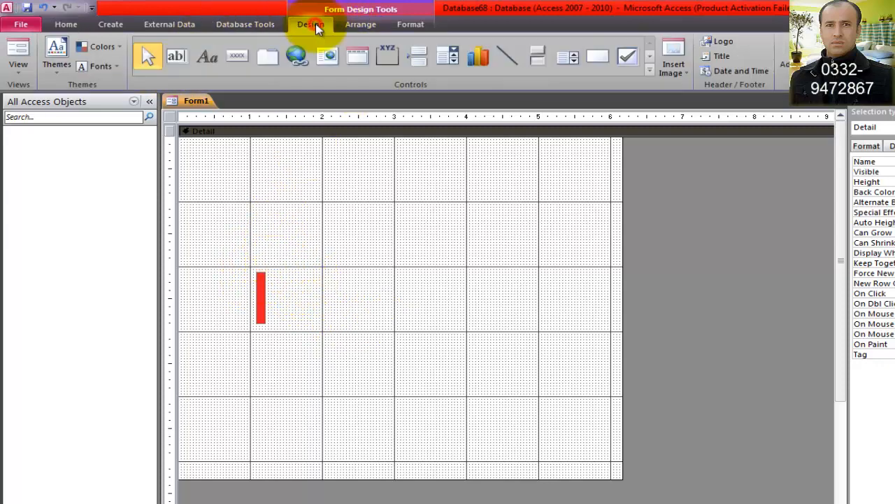
pyautogui.click(650, 71)
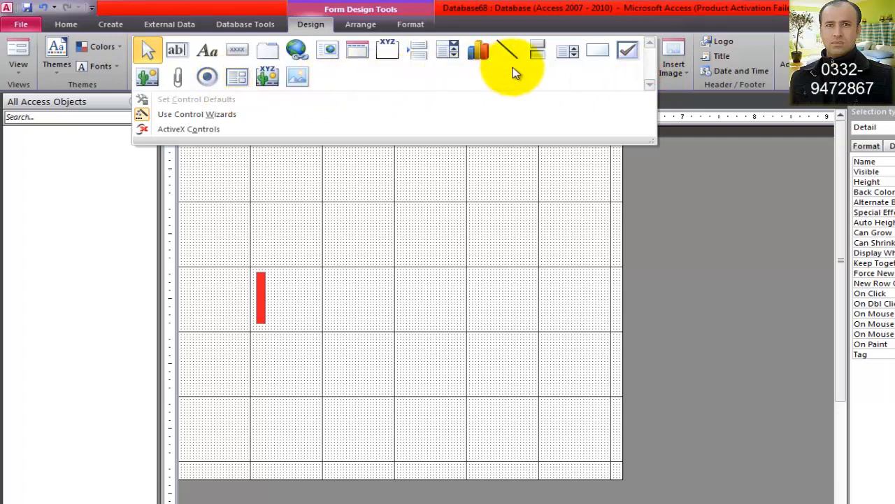
pyautogui.click(597, 50)
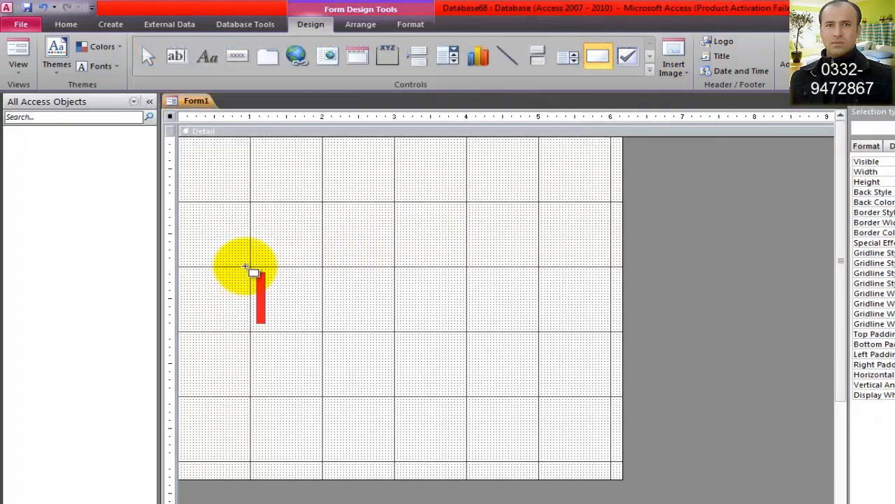
pyautogui.moveTo(244, 266); pyautogui.dragTo(605, 333)
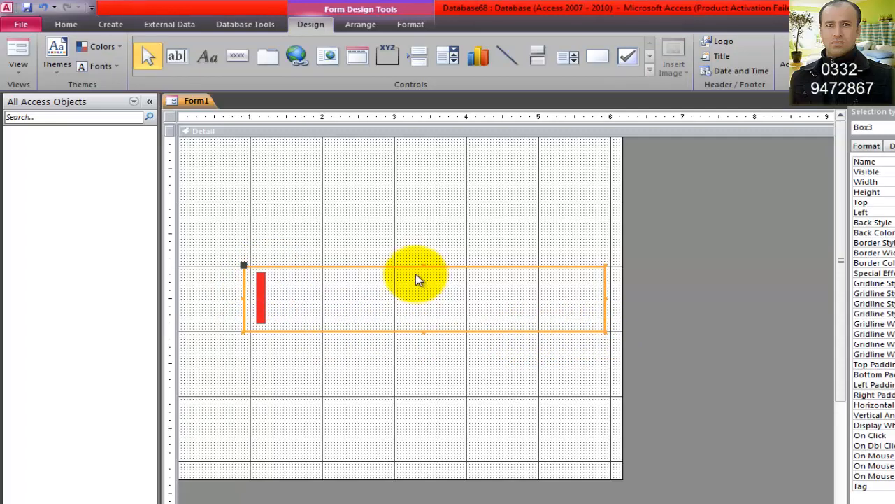
pyautogui.moveTo(423, 267); pyautogui.dragTo(423, 325)
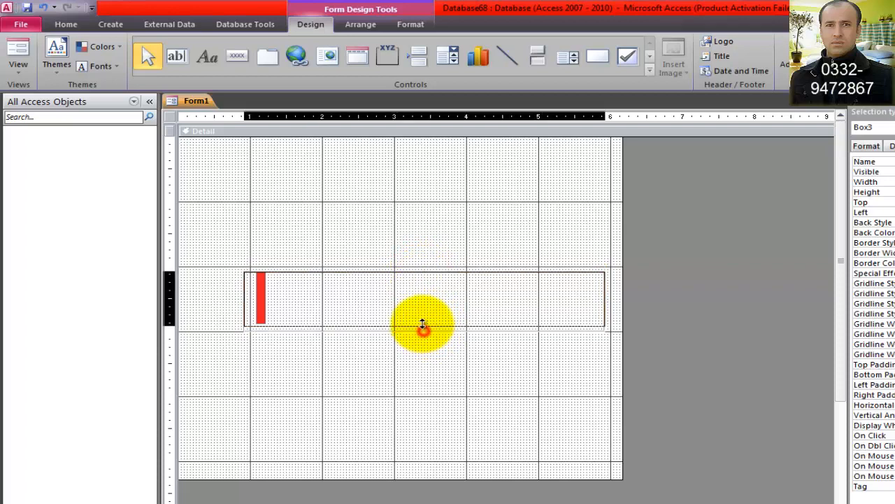
# - Move the red label left until it sits against the rectangle's left edge
pyautogui.click(265, 289)
pyautogui.press('Left')
pyautogui.press('Left')
pyautogui.press('Left')
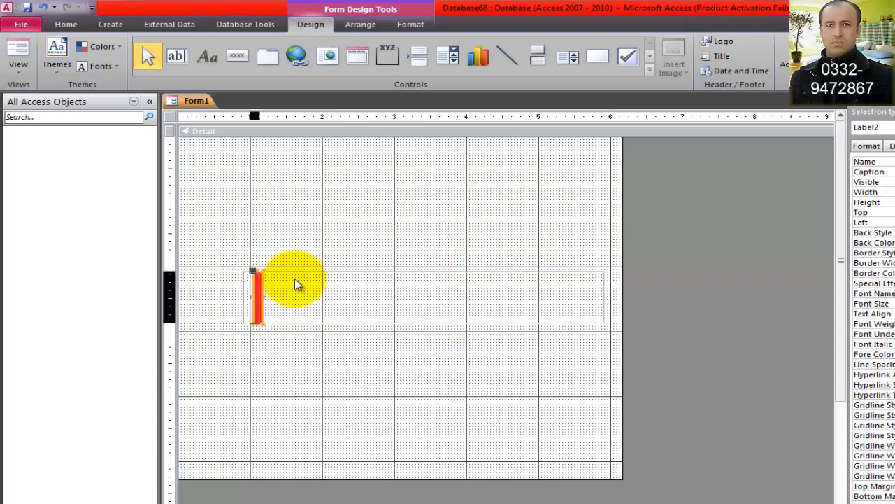
pyautogui.press('Left')
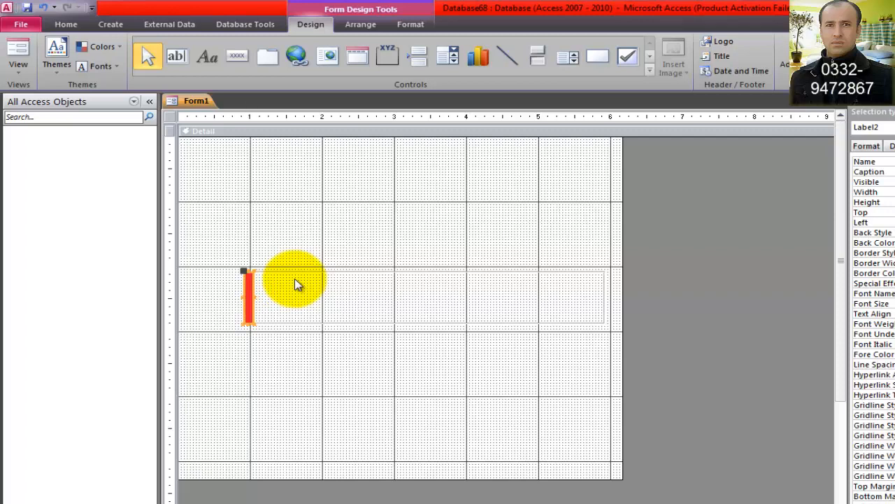
pyautogui.click(524, 369)
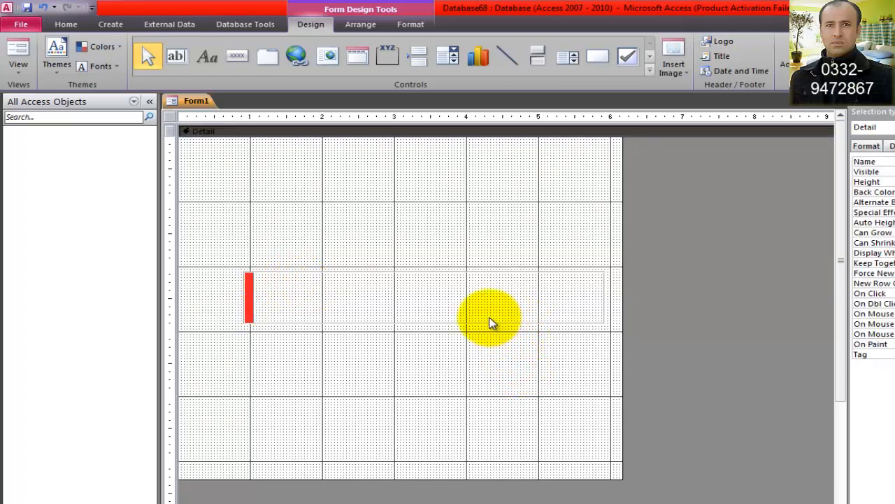
# - Add a small label above the rectangle near the 3-inch mark and set its font size to 26
pyautogui.click(208, 57)
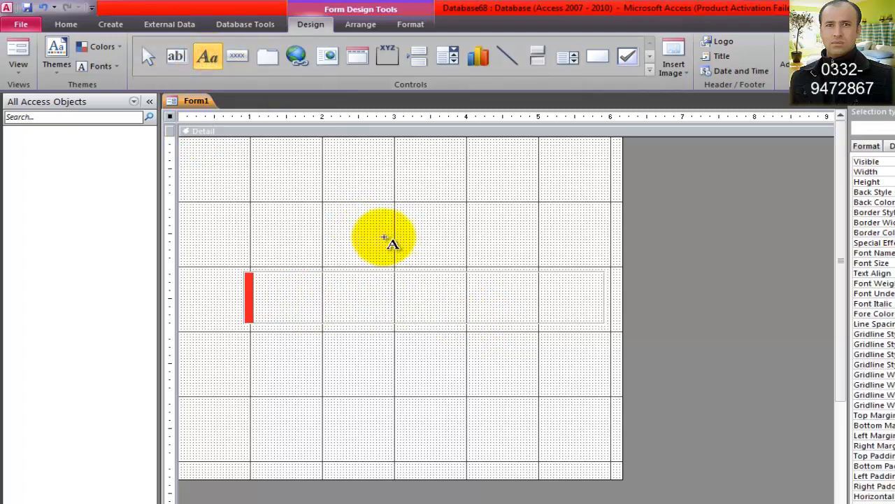
pyautogui.click(389, 240)
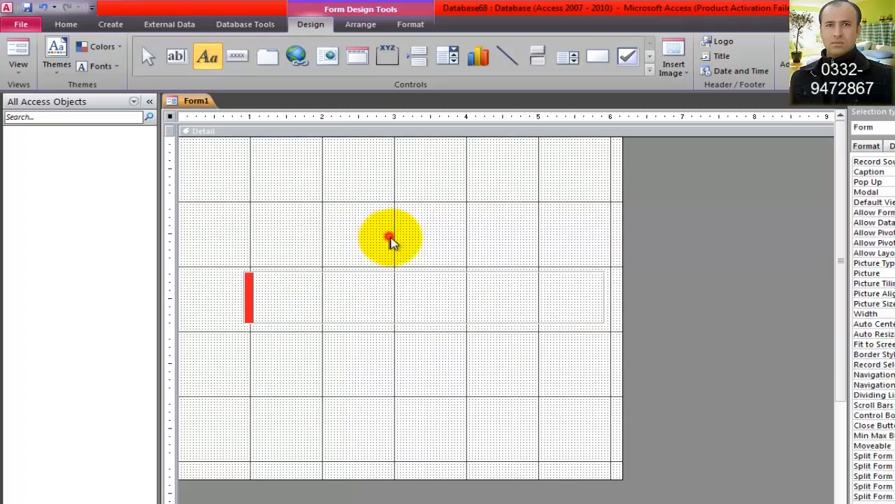
pyautogui.click(434, 254)
pyautogui.click(394, 242)
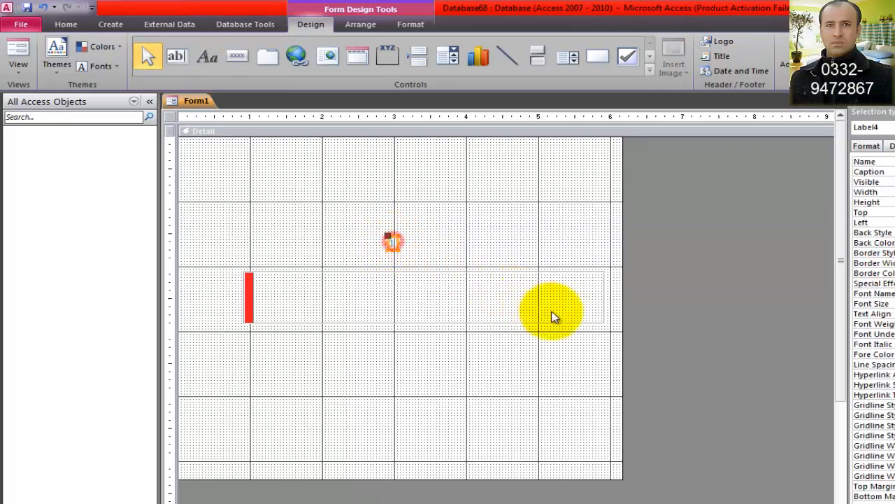
pyautogui.click(66, 25)
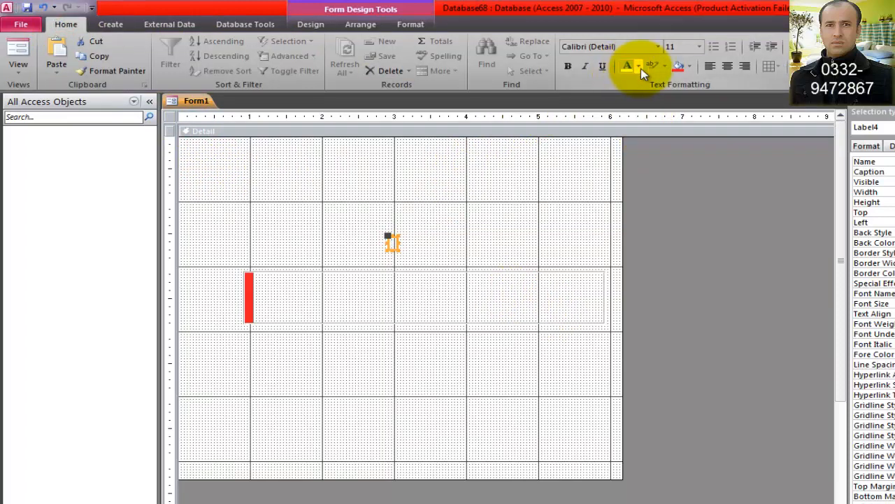
pyautogui.click(699, 47)
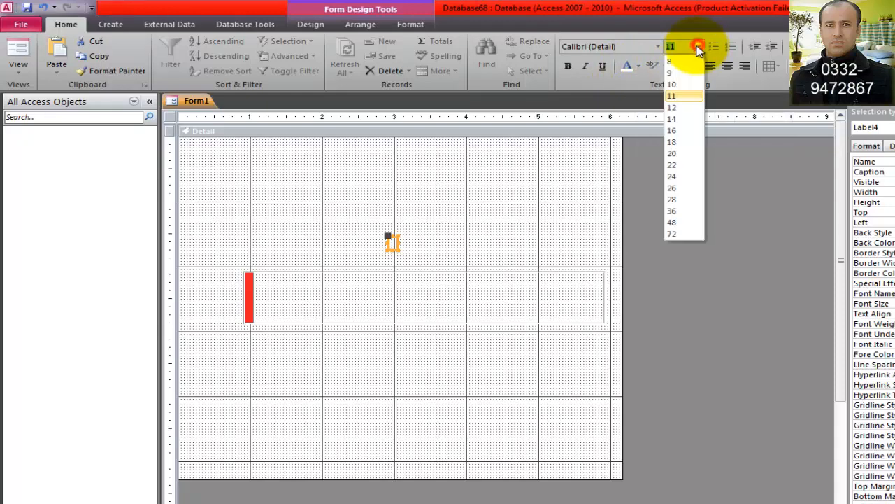
pyautogui.click(681, 188)
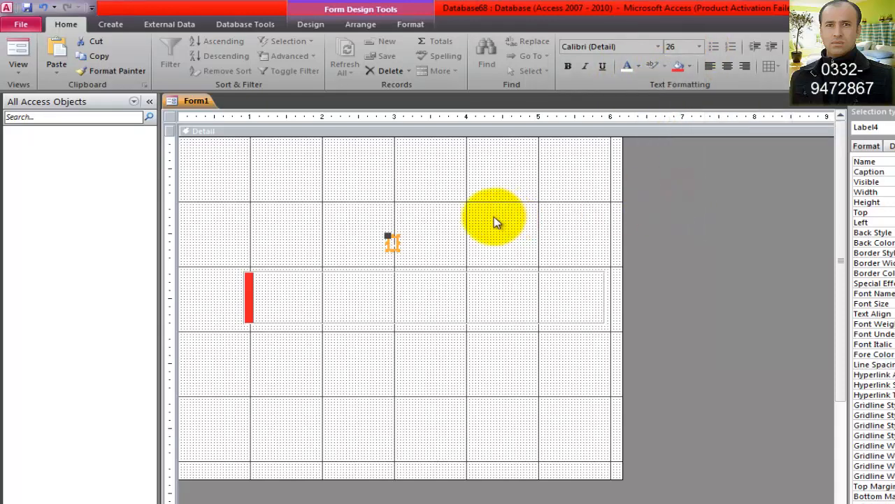
# - Enlarge the small number label above the rectangle and fill the form's detail section with black
pyautogui.moveTo(399, 236); pyautogui.dragTo(416, 222)
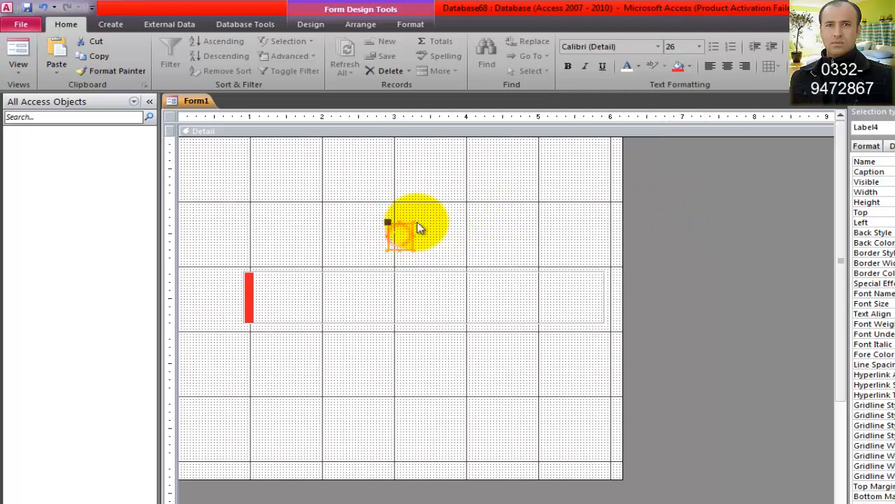
pyautogui.rightClick(503, 198)
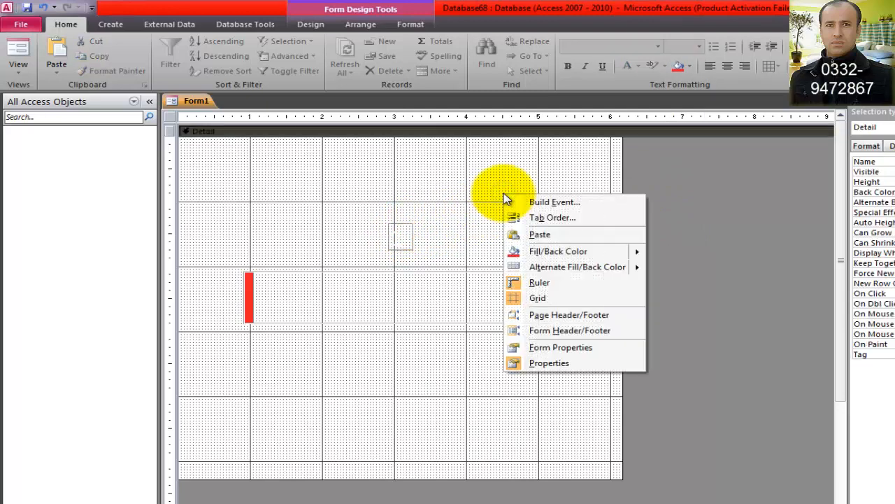
pyautogui.moveTo(635, 252)
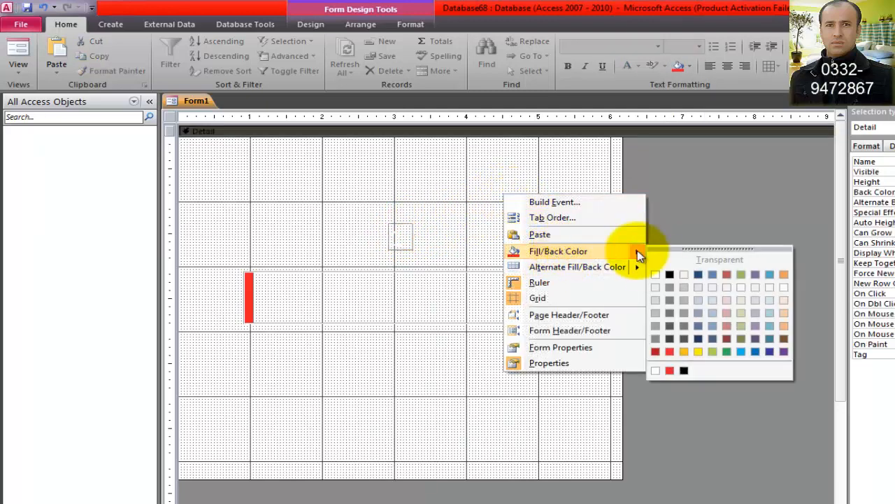
pyautogui.click(670, 275)
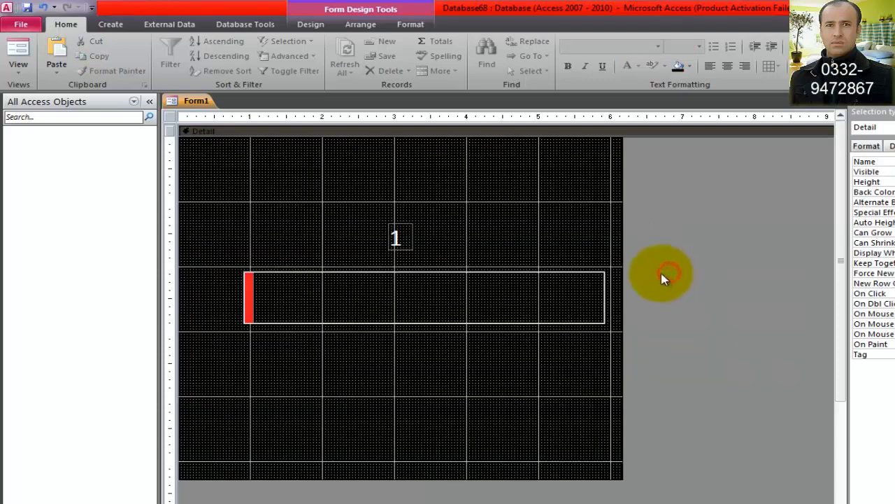
# - Widen the number label to about 0.6 inches by extending its right edge
pyautogui.click(408, 235)
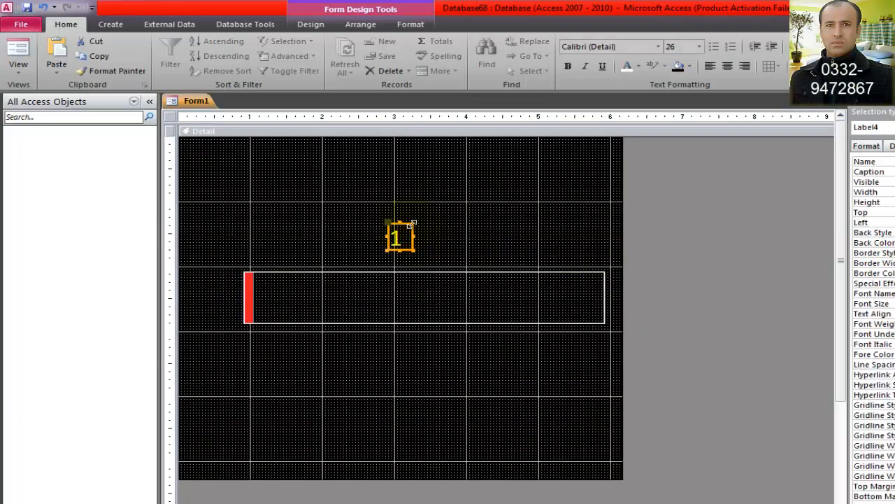
pyautogui.moveTo(413, 224); pyautogui.dragTo(429, 224)
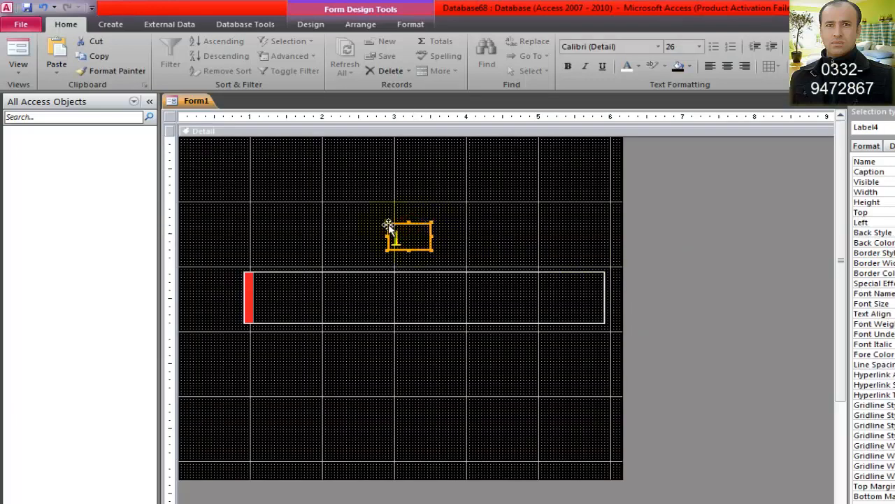
pyautogui.click(433, 383)
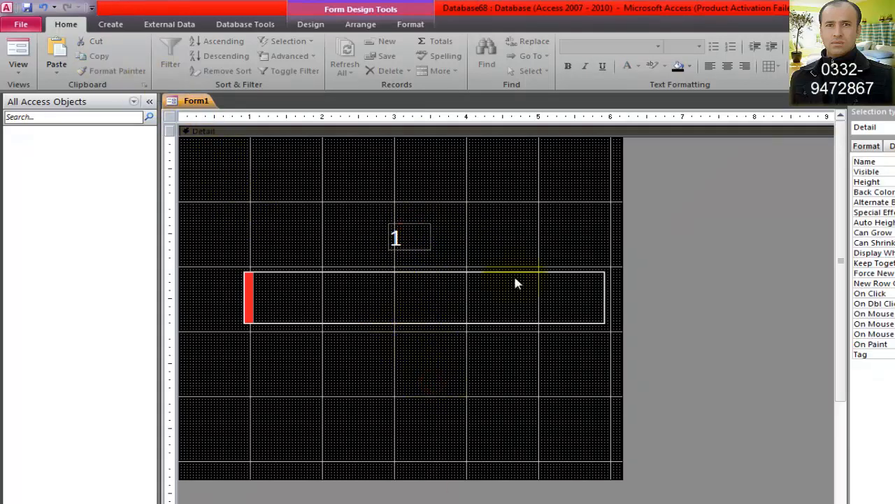
# - Add a label about 3.7 inches wide above the number label, reading "IQBAL VIRTUAL ACADEMY"
pyautogui.click(110, 25)
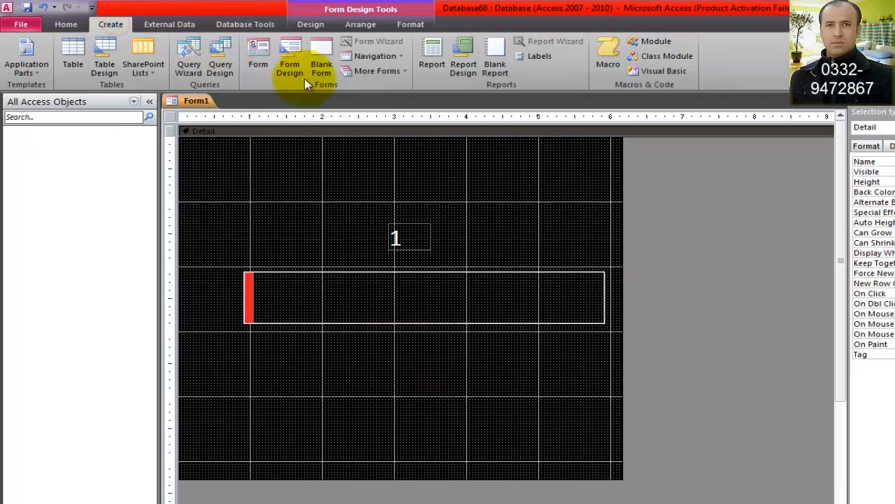
pyautogui.click(311, 24)
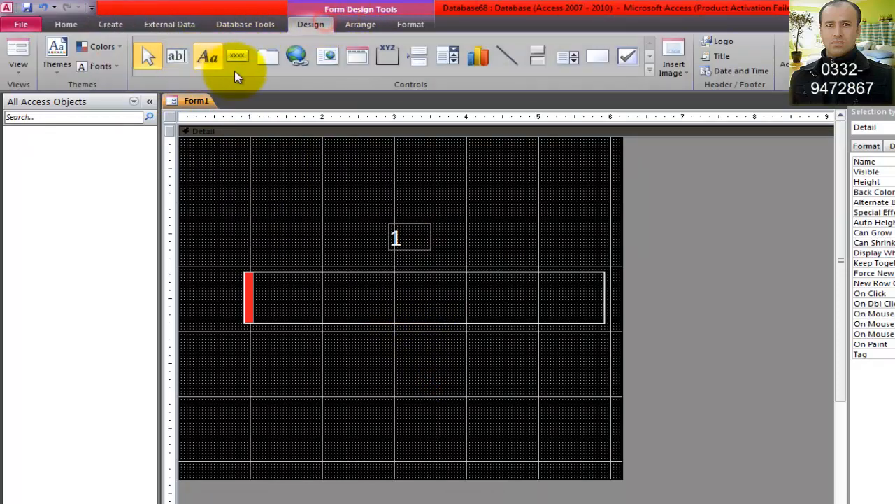
pyautogui.click(208, 56)
pyautogui.moveTo(250, 169); pyautogui.dragTo(518, 200)
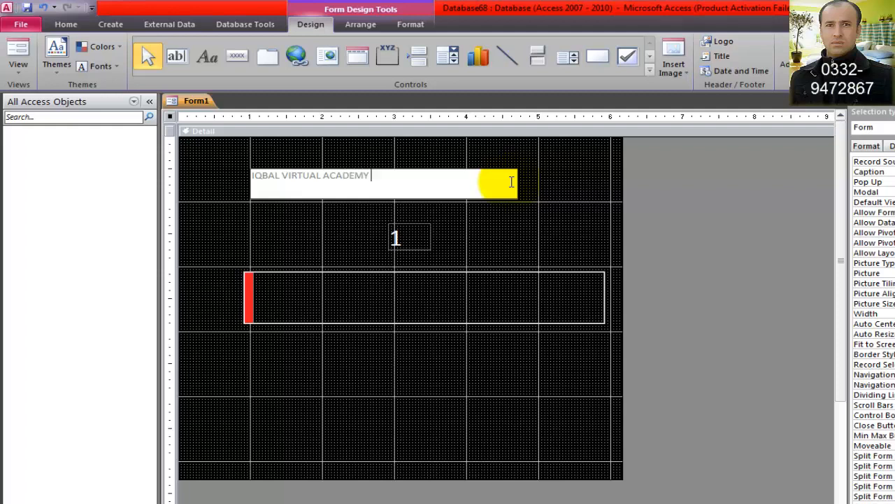
pyautogui.click(512, 206)
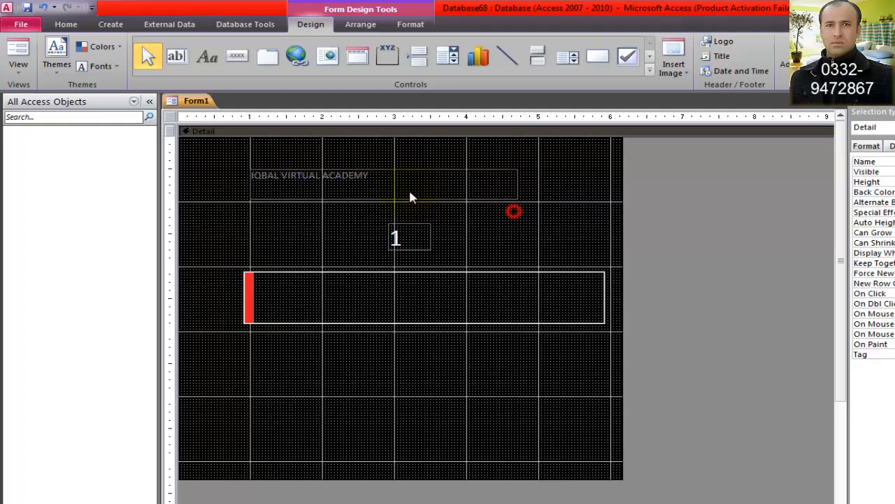
# - Make the academy title label's text bold, white and centred
pyautogui.click(409, 191)
pyautogui.click(66, 24)
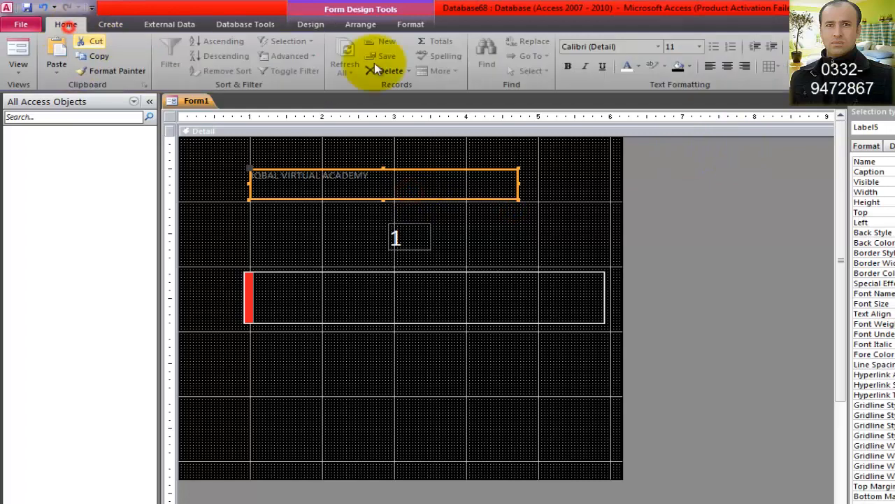
pyautogui.click(568, 67)
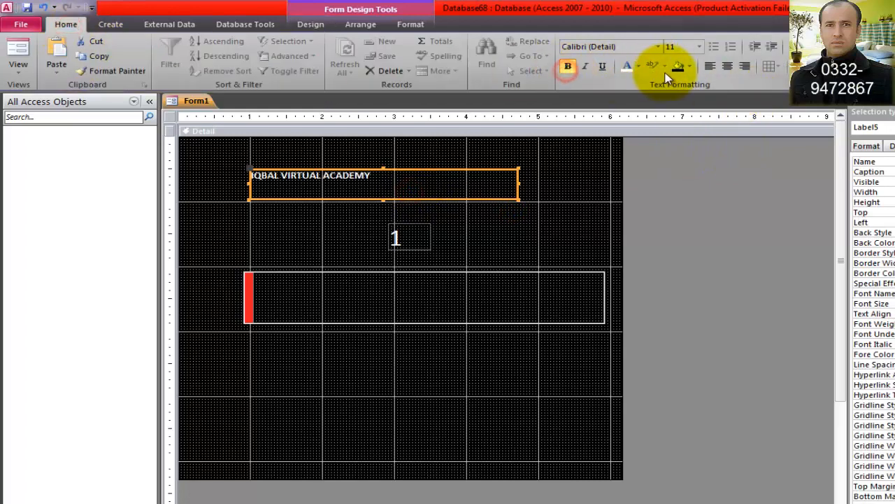
pyautogui.click(728, 67)
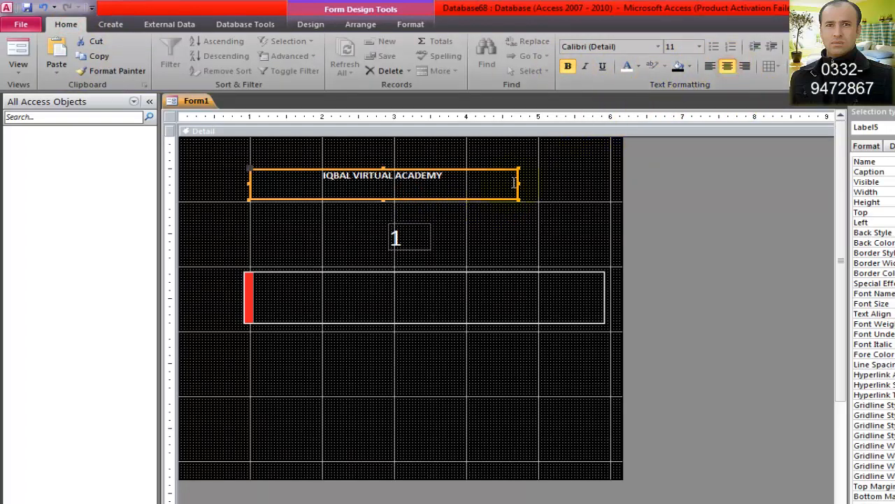
# - Nudge the academy title label about 0.3 inches to the right
pyautogui.press('Right')
pyautogui.press('Right')
pyautogui.press('Right')
pyautogui.press('Right')
pyautogui.press('Right')
pyautogui.press('Right')
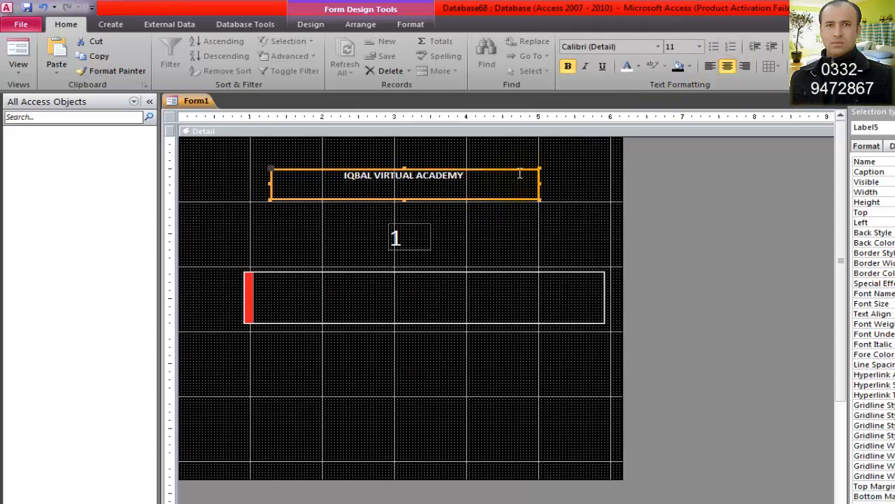
# - Set the academy title's font size to 26 and widen its label on both sides to fit the whole text
pyautogui.click(700, 46)
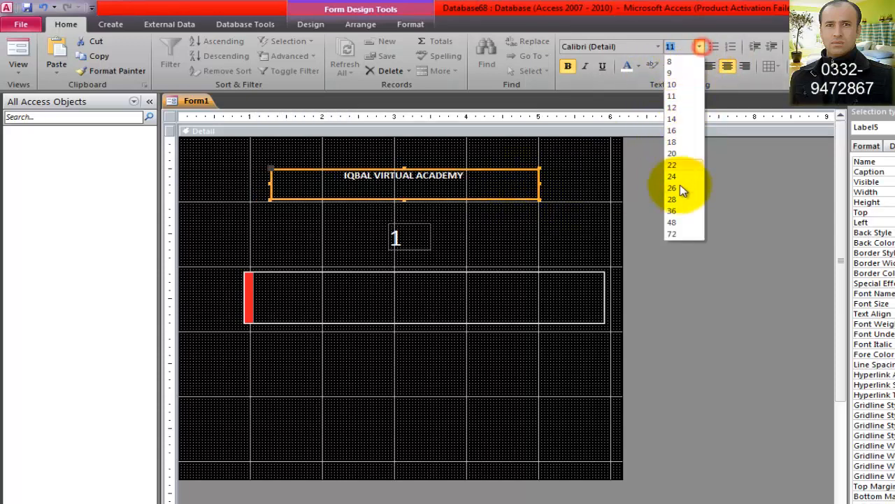
pyautogui.click(679, 188)
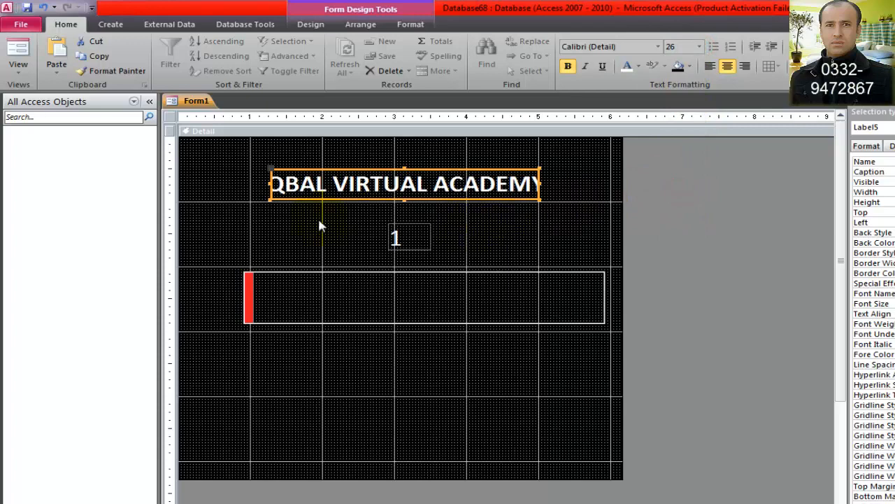
pyautogui.moveTo(270, 188); pyautogui.dragTo(254, 186)
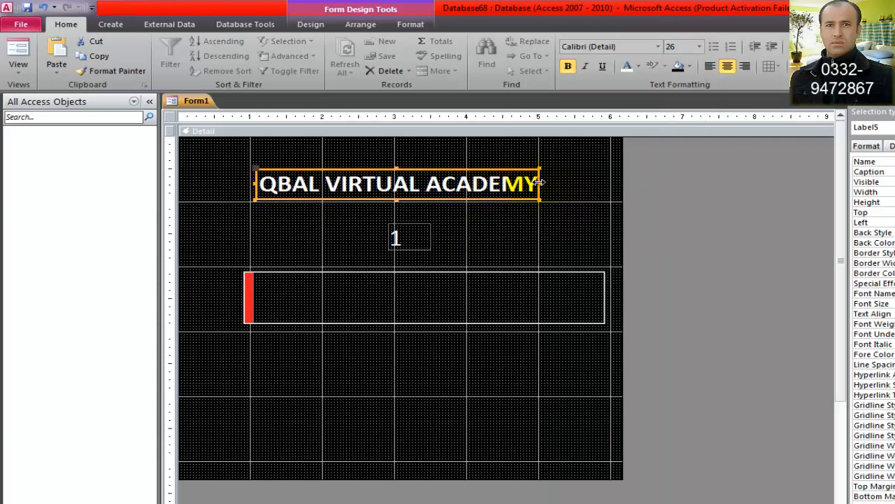
pyautogui.moveTo(540, 183); pyautogui.dragTo(556, 185)
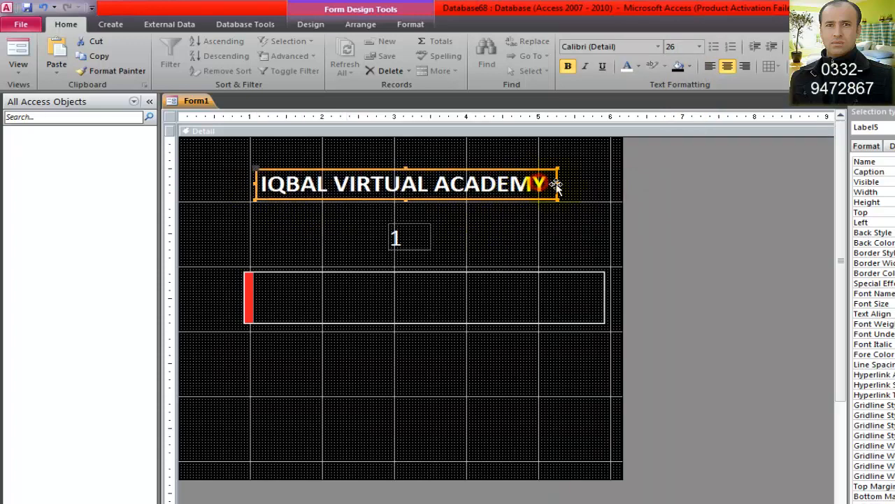
pyautogui.click(569, 217)
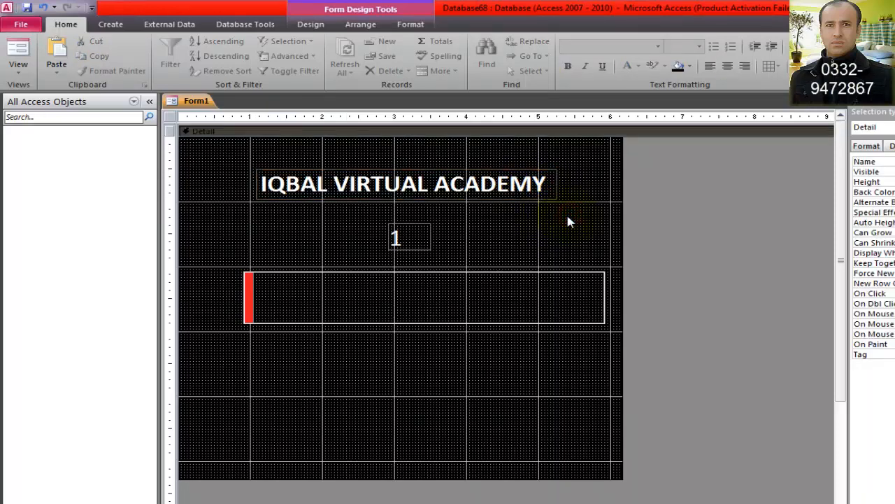
# - Add a label reading "Please Wait......" below the rectangle near the 1-inch mark
pyautogui.click(311, 24)
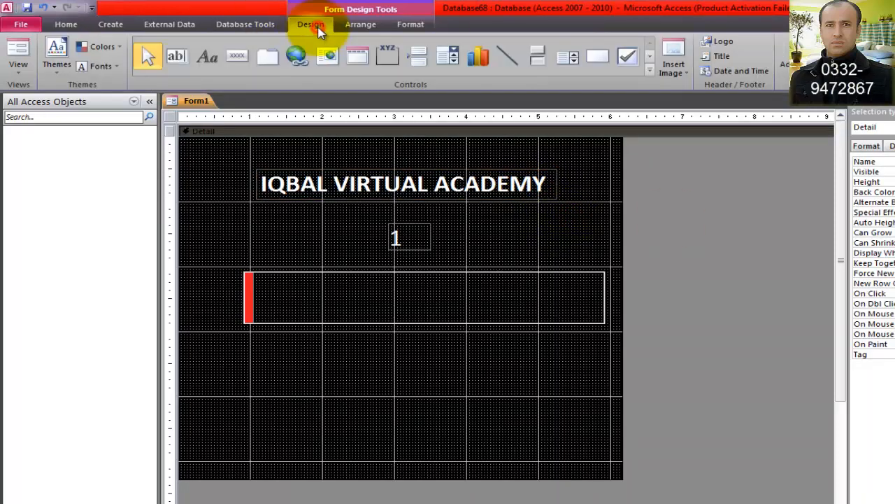
pyautogui.click(218, 63)
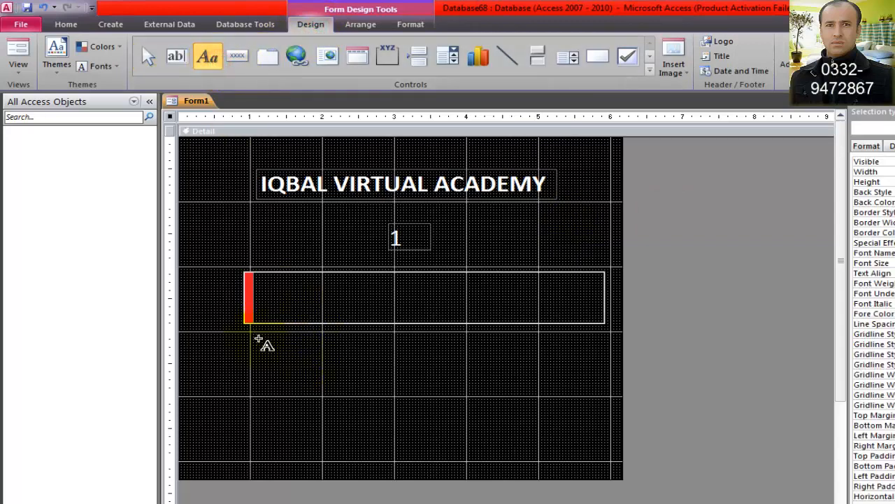
pyautogui.click(255, 342)
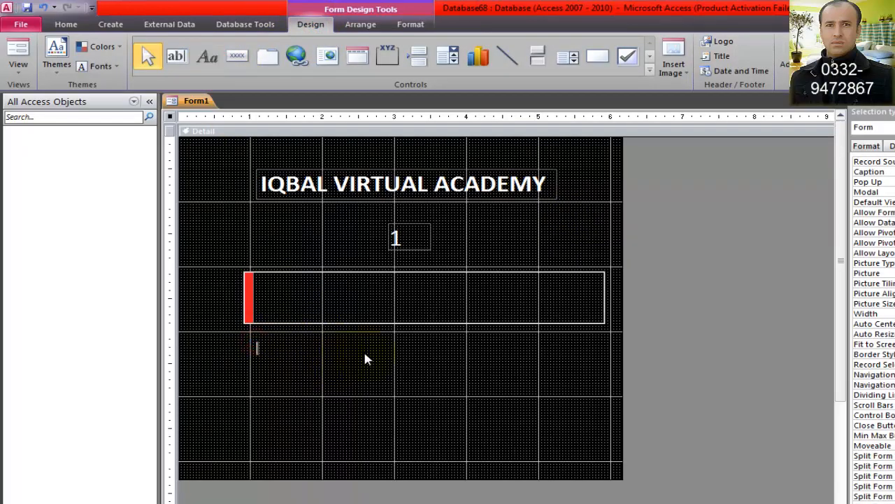
pyautogui.write('Please W')
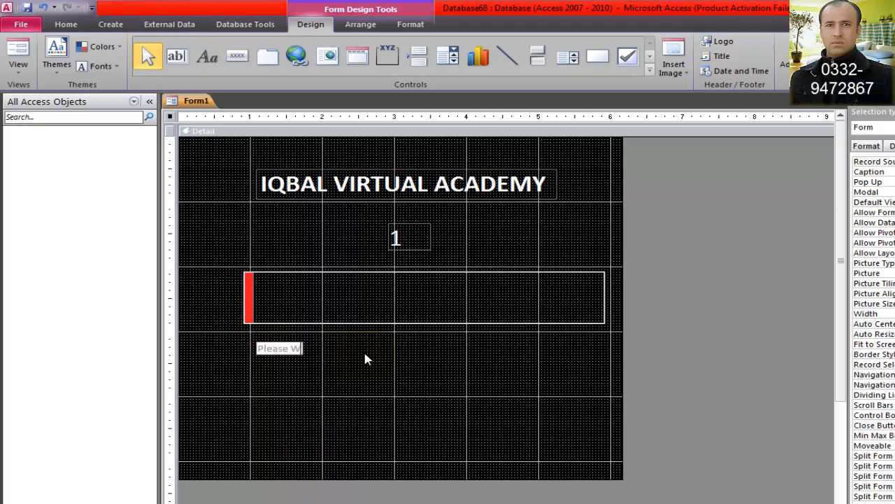
pyautogui.write('ait......')
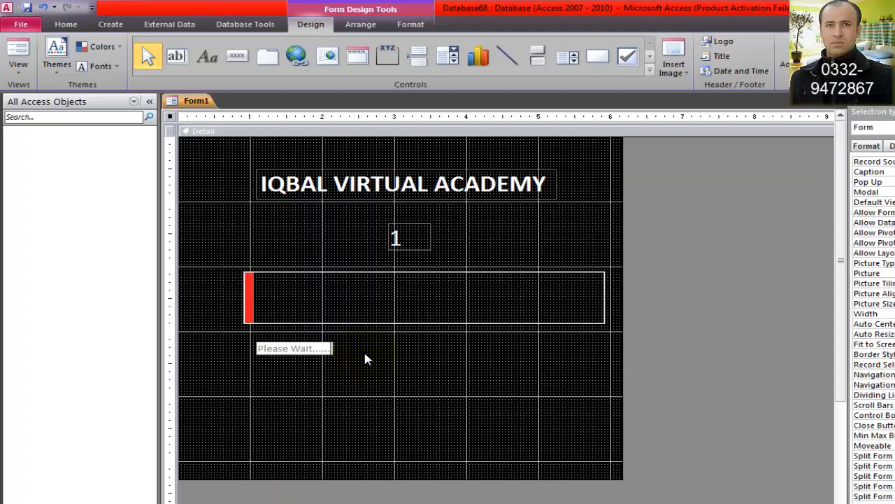
pyautogui.click(362, 360)
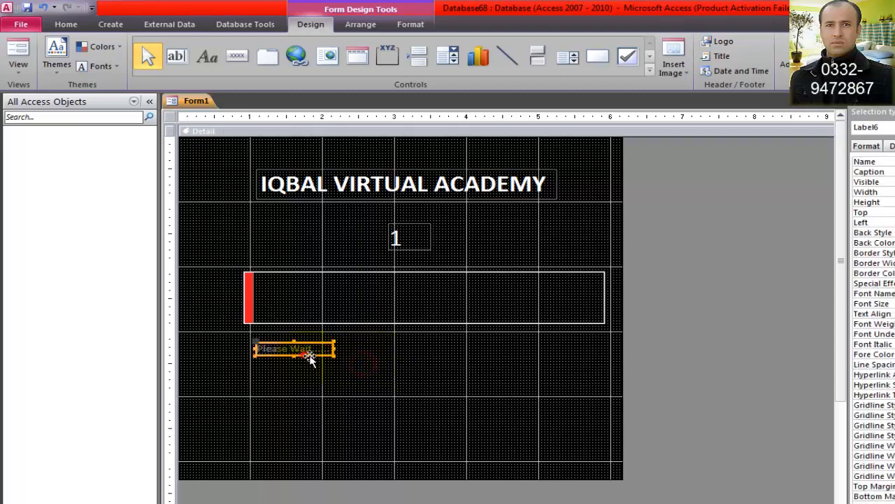
# - Format the "Please Wait......" label with white text at font size 20 and enlarge its box to fit
pyautogui.click(66, 24)
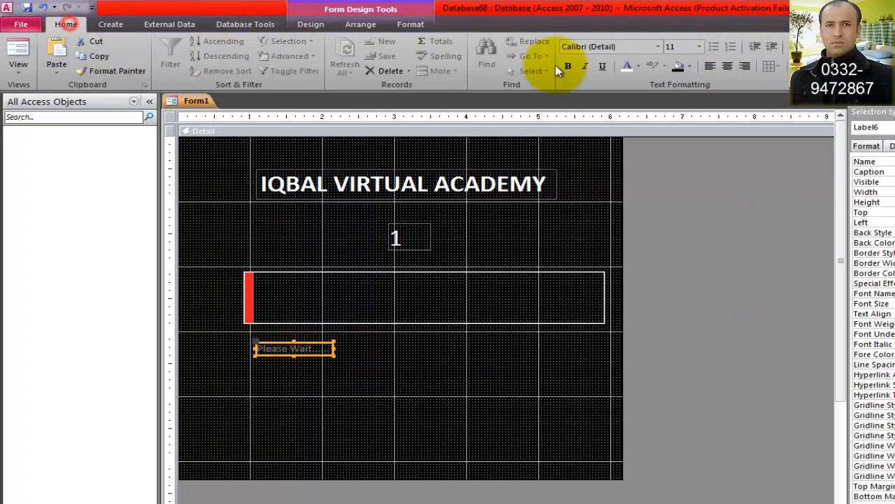
pyautogui.click(630, 65)
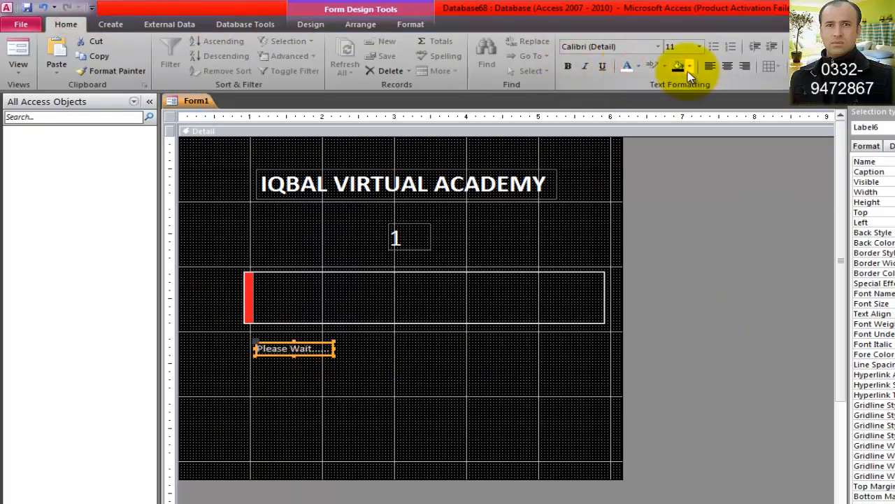
pyautogui.click(700, 47)
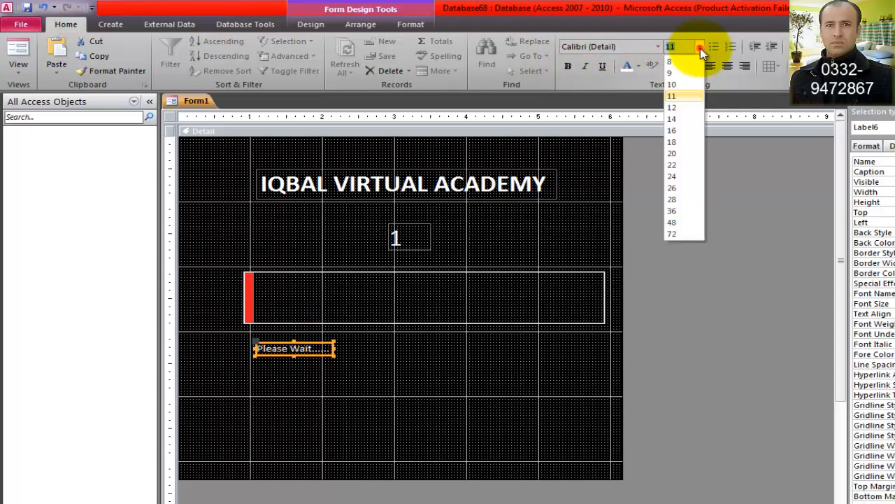
pyautogui.click(673, 153)
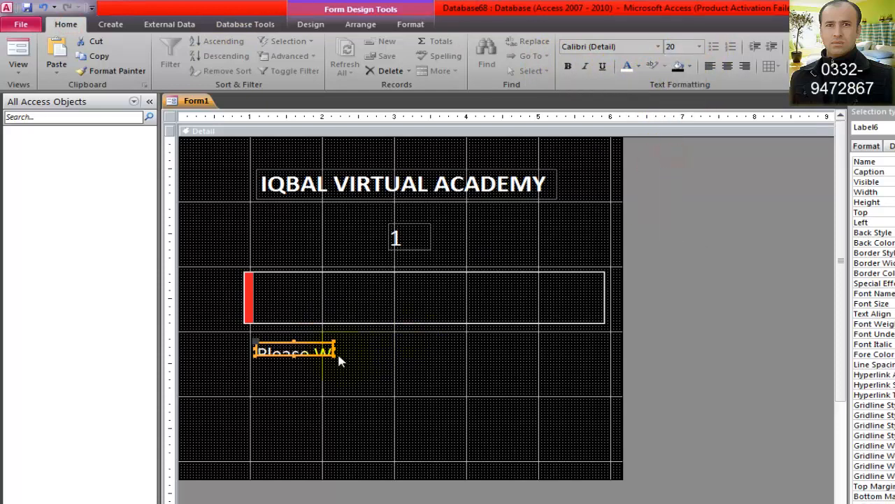
pyautogui.moveTo(337, 358); pyautogui.dragTo(393, 369)
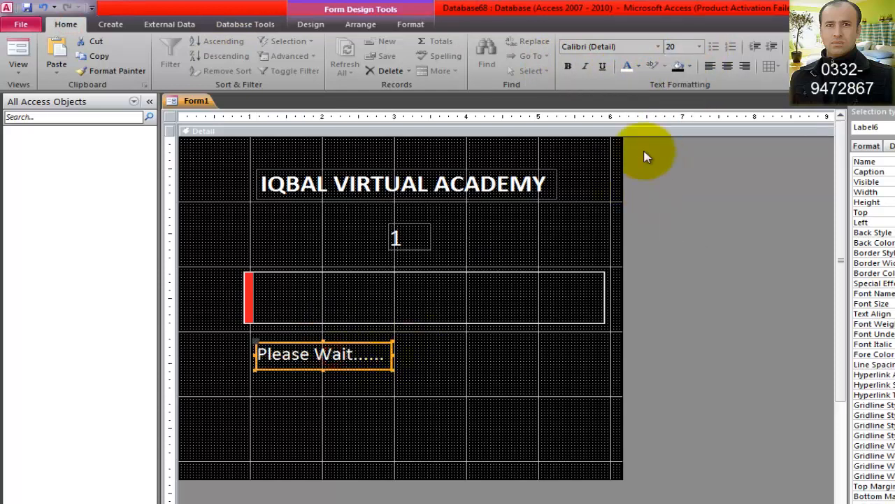
# - Set the font size of the "Please Wait......" label to 16
pyautogui.click(701, 46)
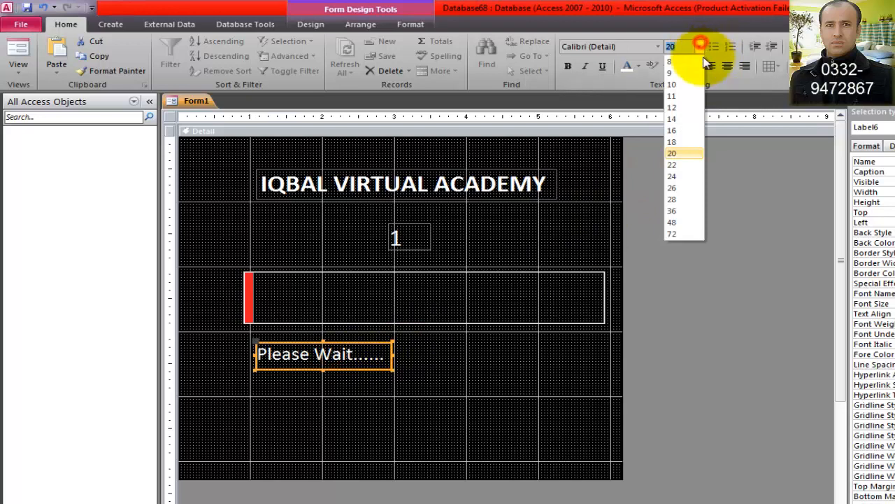
pyautogui.click(683, 131)
pyautogui.click(421, 357)
# - Nudge the "Please Wait......" label slightly left and up, aligning its left edge with the 1-inch gridline
pyautogui.click(284, 354)
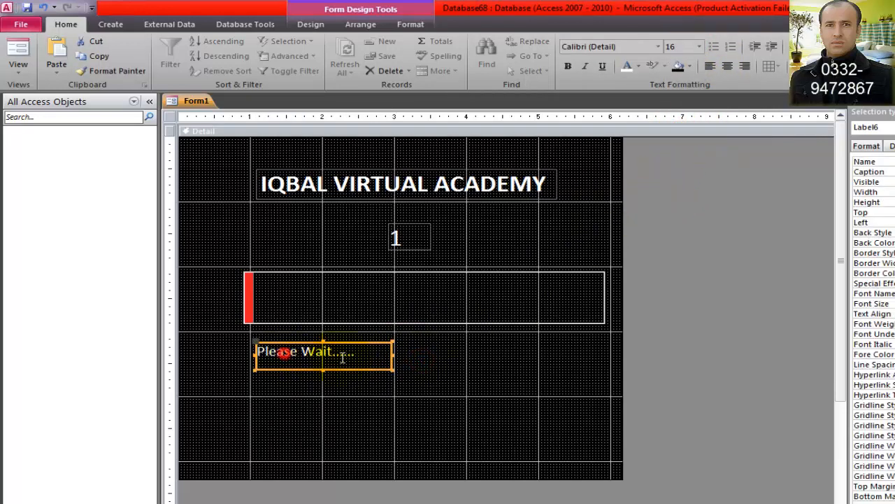
pyautogui.press('Left')
pyautogui.press('Left')
pyautogui.press('Left')
pyautogui.press('Left')
pyautogui.press('Left')
pyautogui.press('Left')
pyautogui.press('Up')
pyautogui.press('Up')
pyautogui.press('Up')
pyautogui.press('Up')
pyautogui.press('Up')
pyautogui.press('Up')
pyautogui.press('Up')
pyautogui.press('Up')
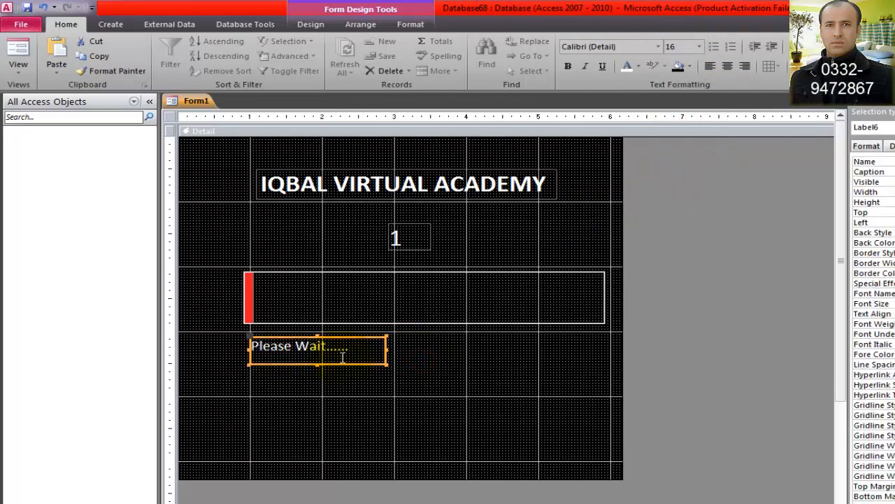
pyautogui.click(434, 377)
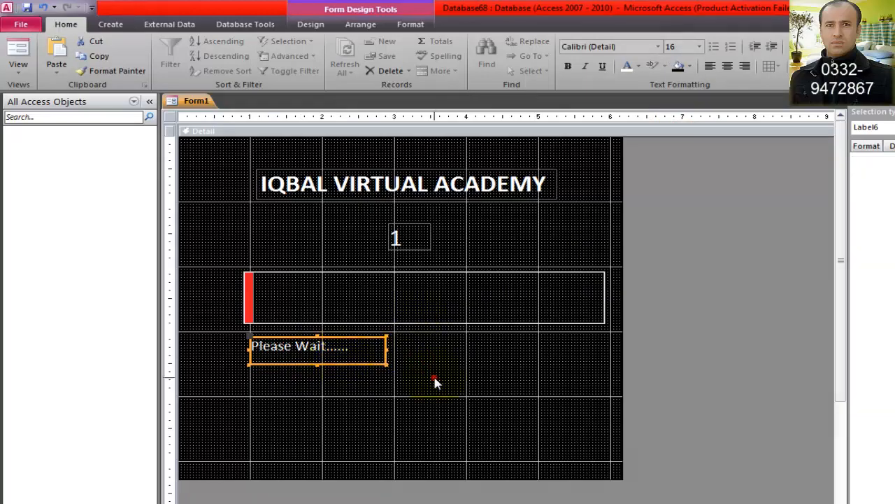
# - Rename the counter label showing 1 as LBL_Count
pyautogui.click(417, 244)
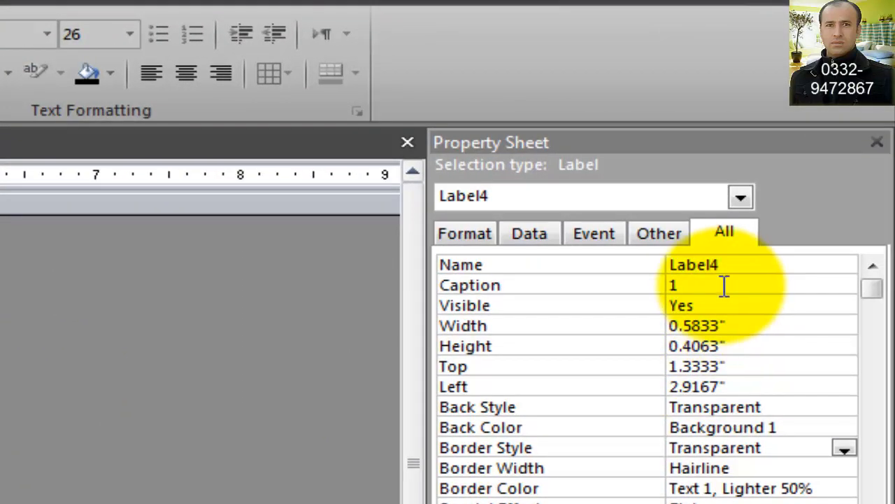
pyautogui.click(731, 264)
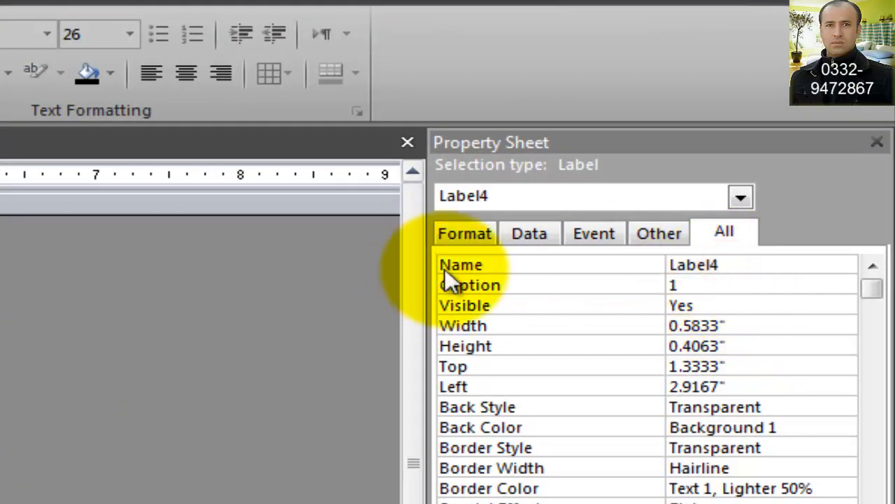
pyautogui.press('BackSpace')
pyautogui.press('BackSpace')
pyautogui.press('BackSpace')
pyautogui.press('BackSpace')
pyautogui.press('BackSpace')
pyautogui.press('BackSpace')
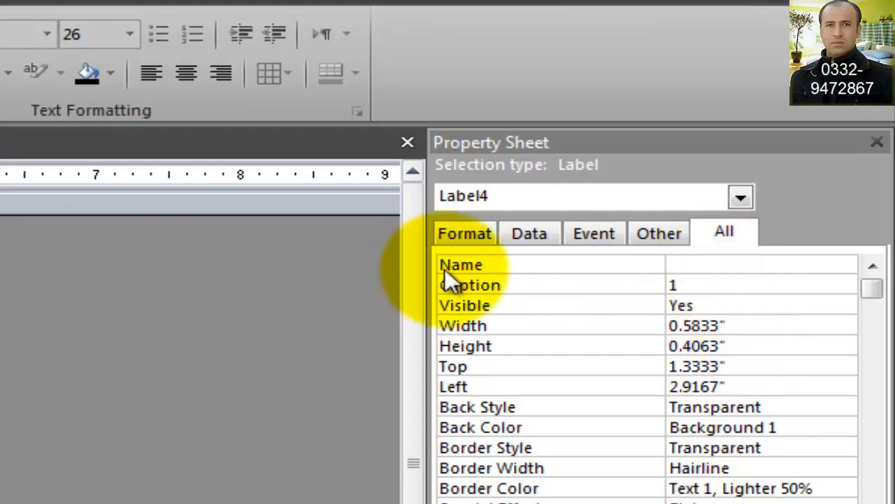
pyautogui.write('Lb')
pyautogui.press('BackSpace')
pyautogui.write('BL_c')
pyautogui.press('BackSpace')
pyautogui.write('C')
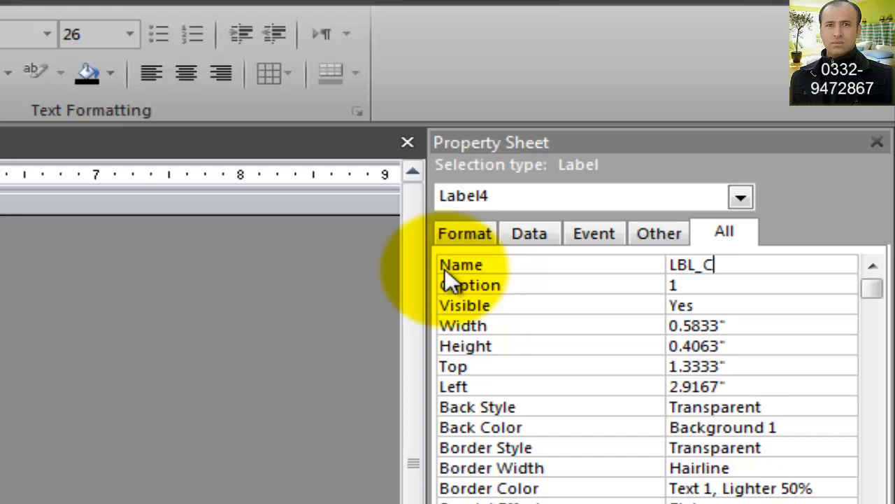
pyautogui.write('OUN')
pyautogui.press('BackSpace')
pyautogui.press('BackSpace')
pyautogui.press('BackSpace')
pyautogui.write('ount')
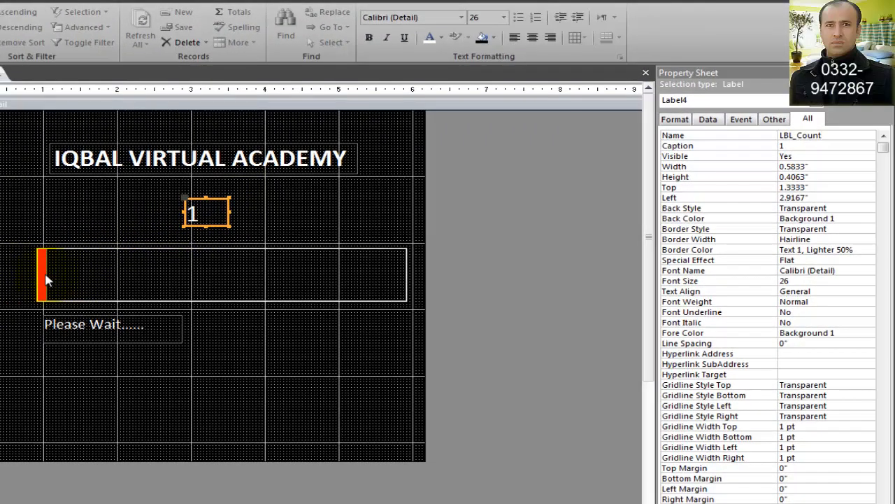
# - Rename the red progress bar label as LBL_Prog
pyautogui.click(45, 280)
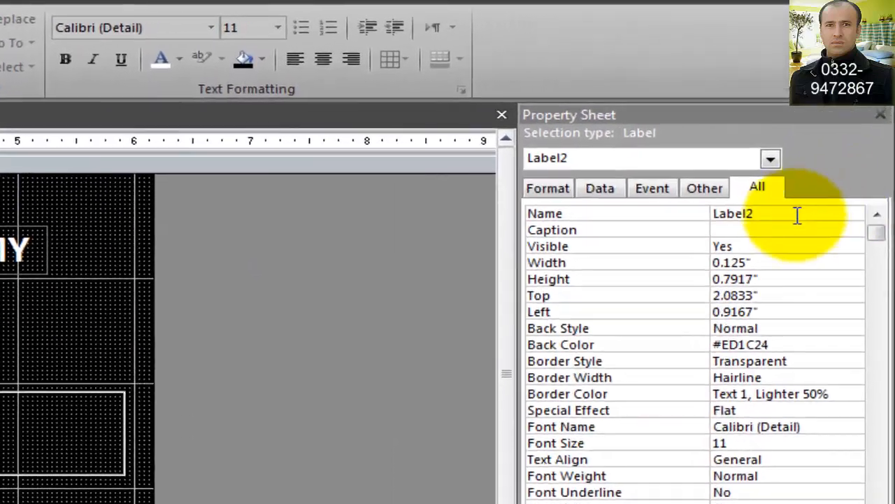
pyautogui.click(828, 135)
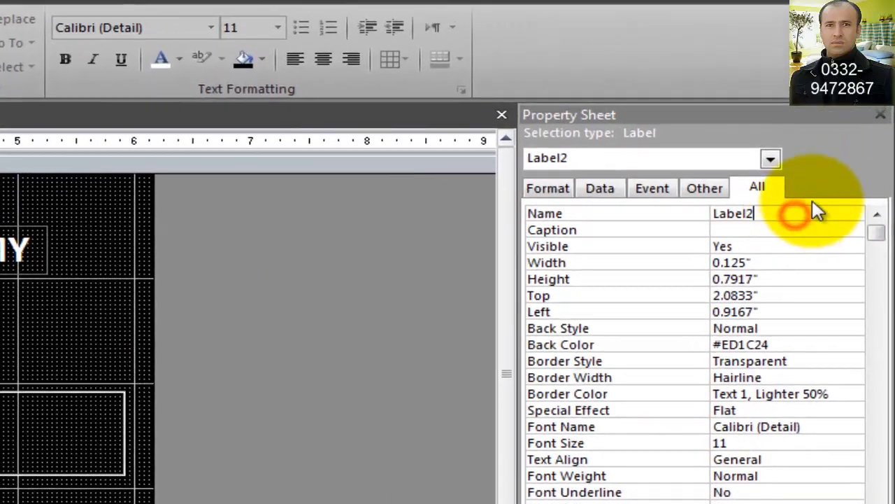
pyautogui.press('BackSpace')
pyautogui.press('BackSpace')
pyautogui.press('BackSpace')
pyautogui.press('BackSpace')
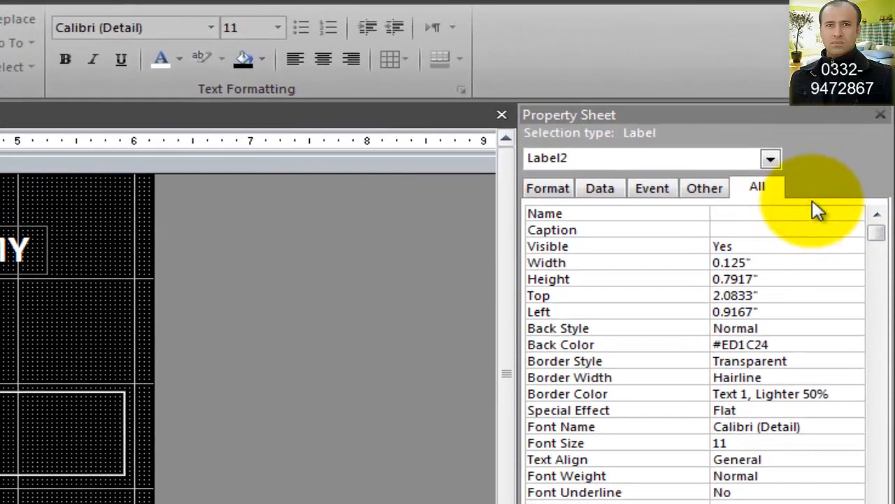
pyautogui.write('BL_Prog')
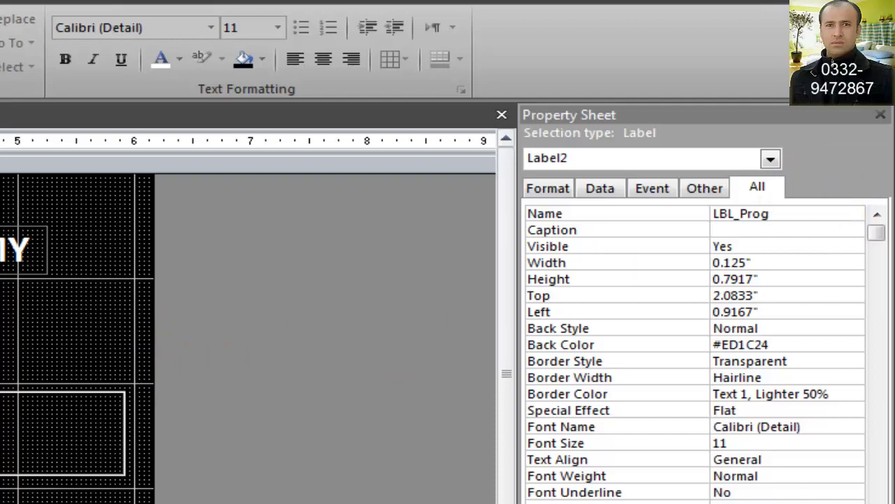
pyautogui.click(30, 453)
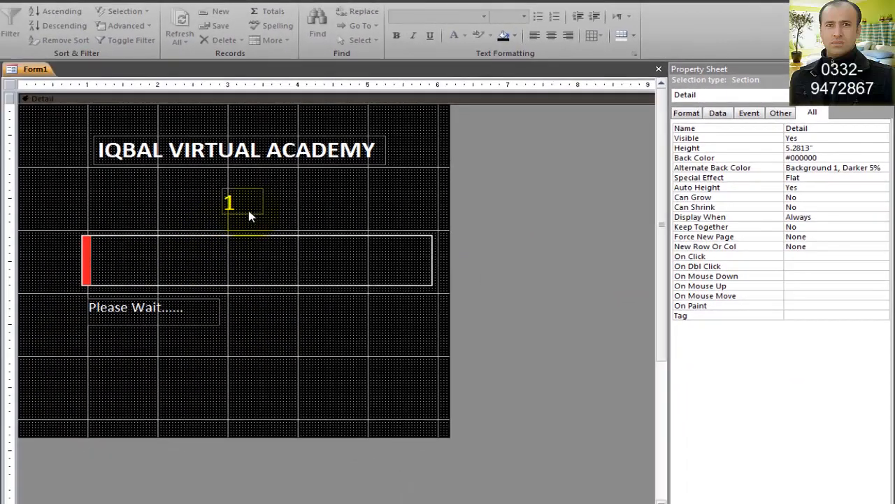
pyautogui.click(249, 211)
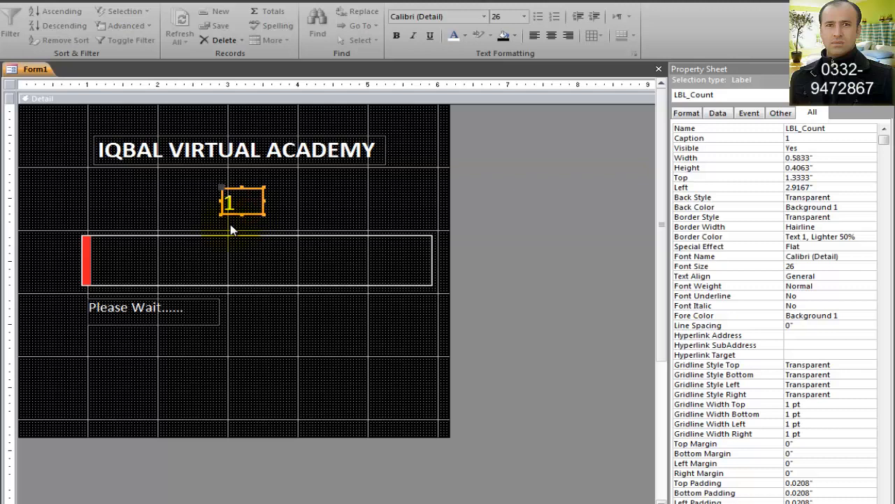
pyautogui.click(340, 336)
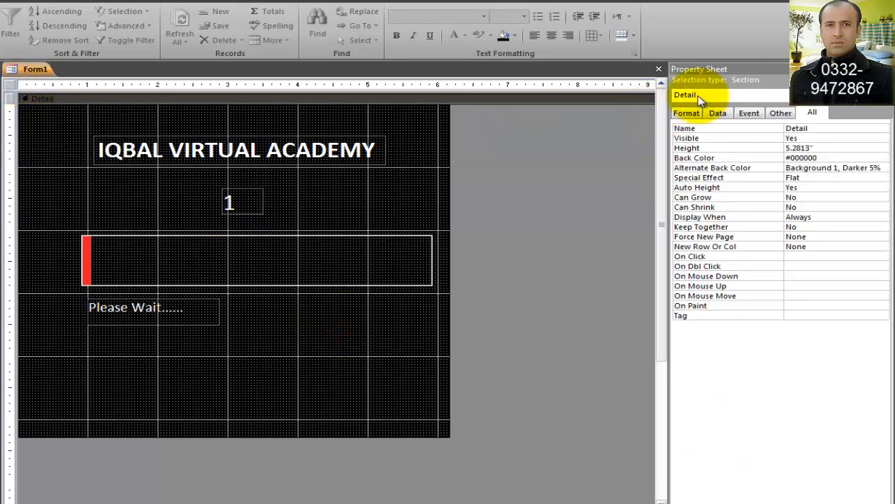
# - Set the form's Timer Interval property to 60
pyautogui.click(8, 85)
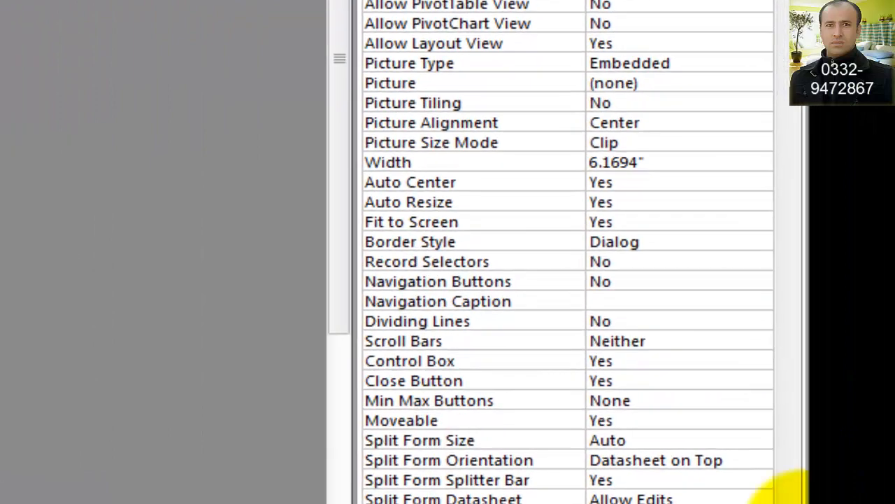
pyautogui.moveTo(796, 0); pyautogui.dragTo(788, 396)
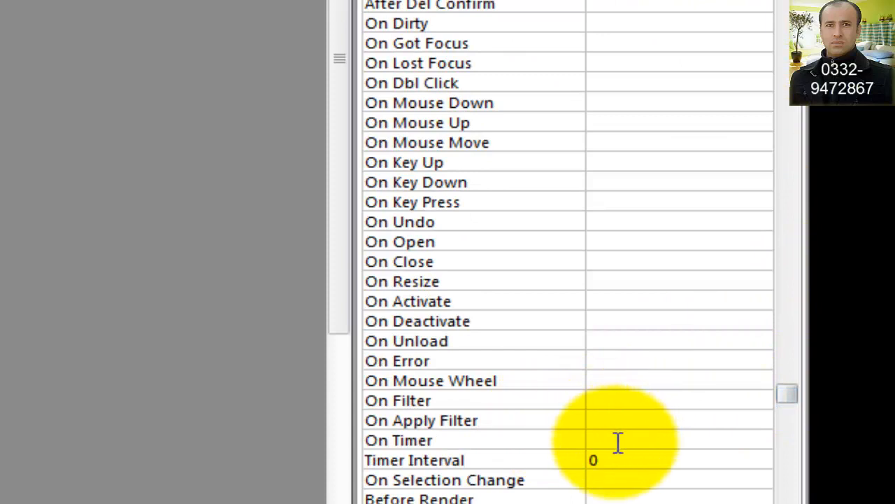
pyautogui.click(618, 439)
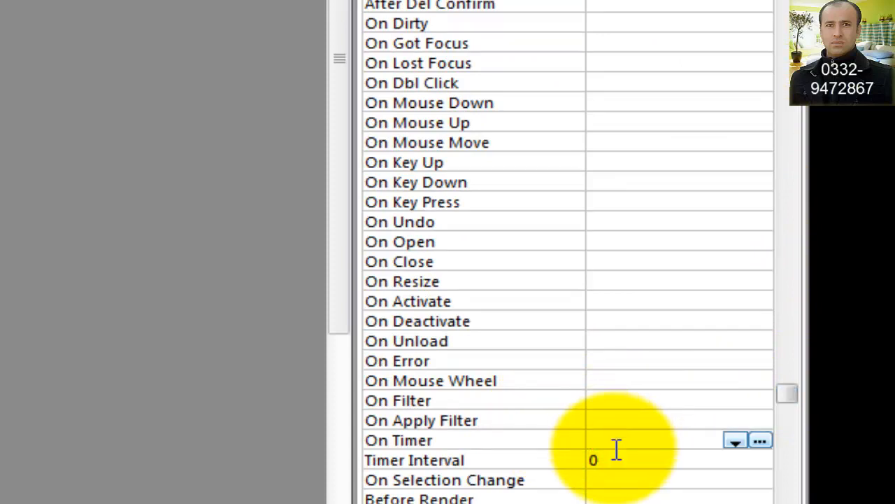
pyautogui.click(650, 464)
pyautogui.write('60')
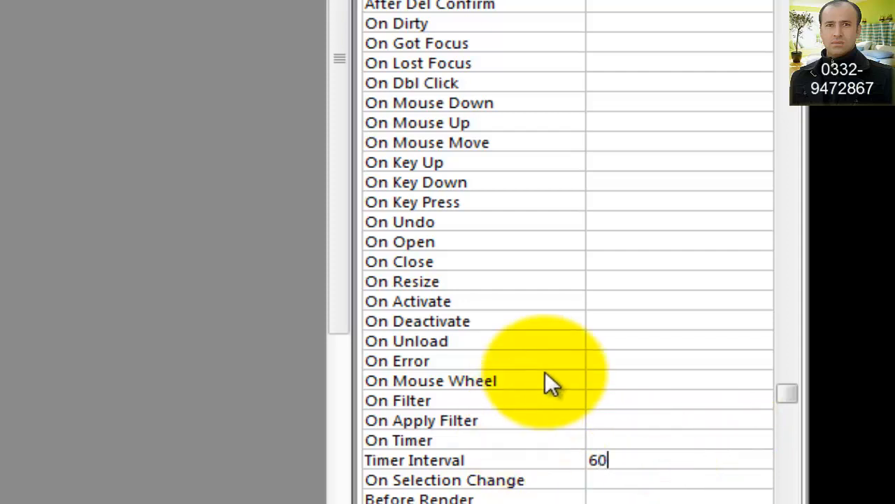
# - Assign an event procedure to the form's On Timer event and open its code
pyautogui.click(668, 438)
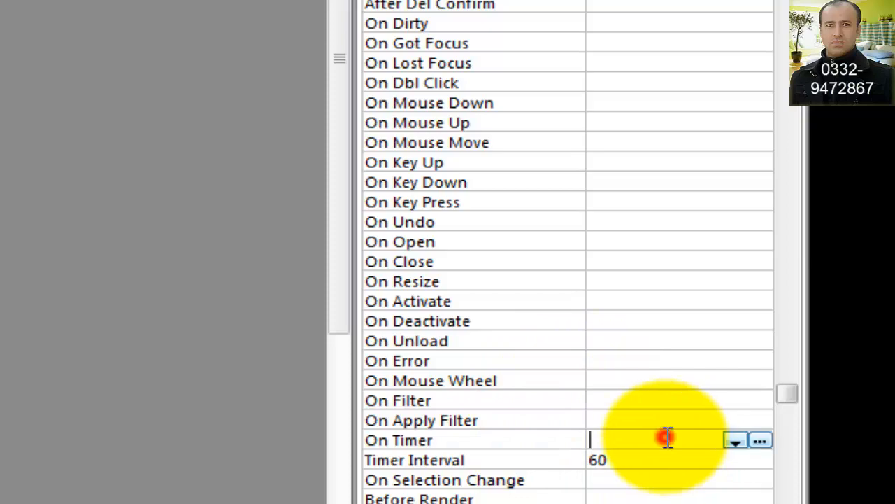
pyautogui.click(735, 441)
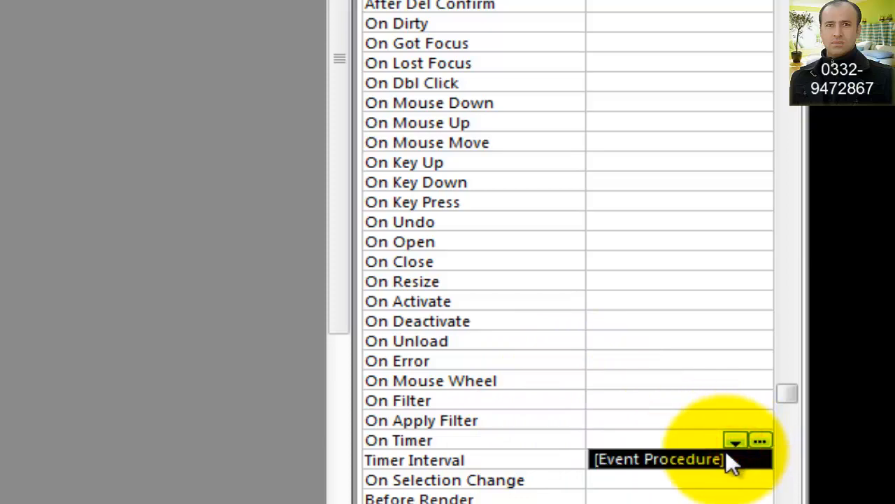
pyautogui.click(729, 459)
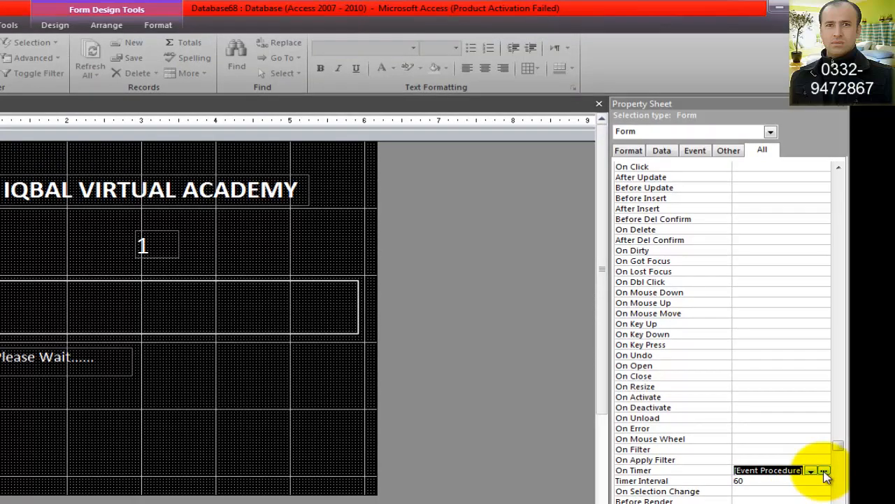
pyautogui.click(825, 471)
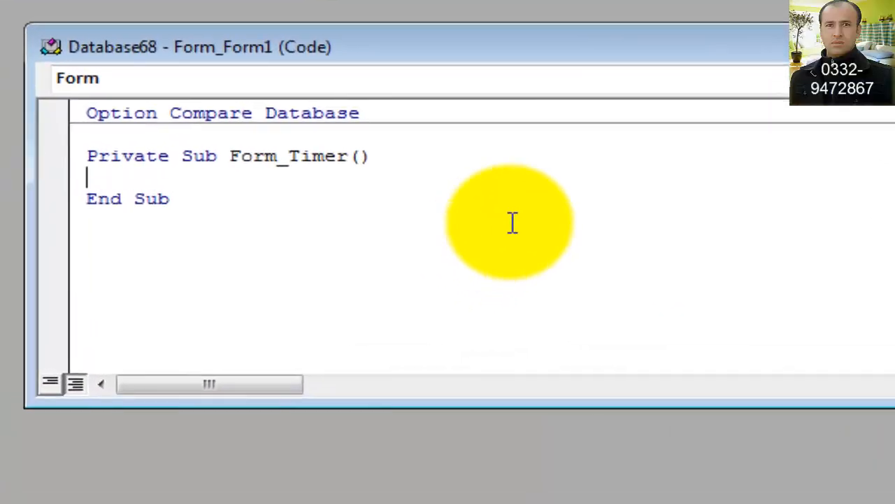
# - Write the line Me.LBL_Count.Caption = Me.LBL_Count.Caption + 1 in the Form_Timer procedure, followed by a blank line
pyautogui.write('me.lb')
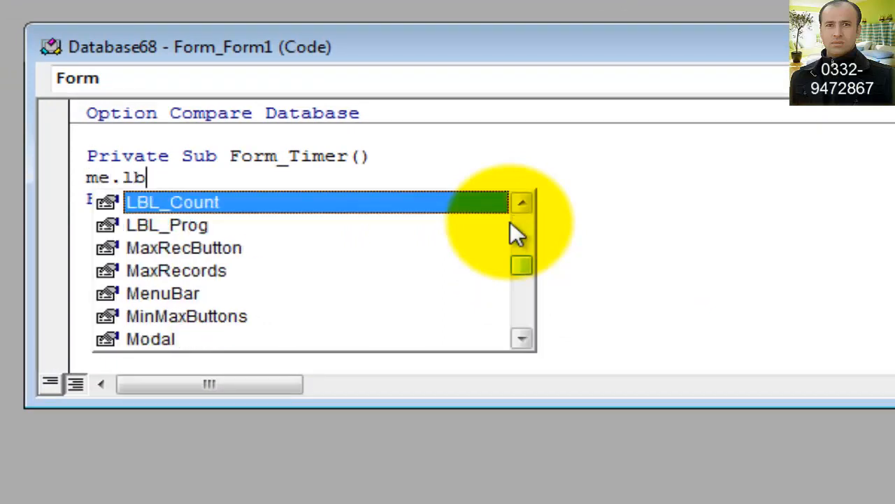
pyautogui.write('l_ .c ')
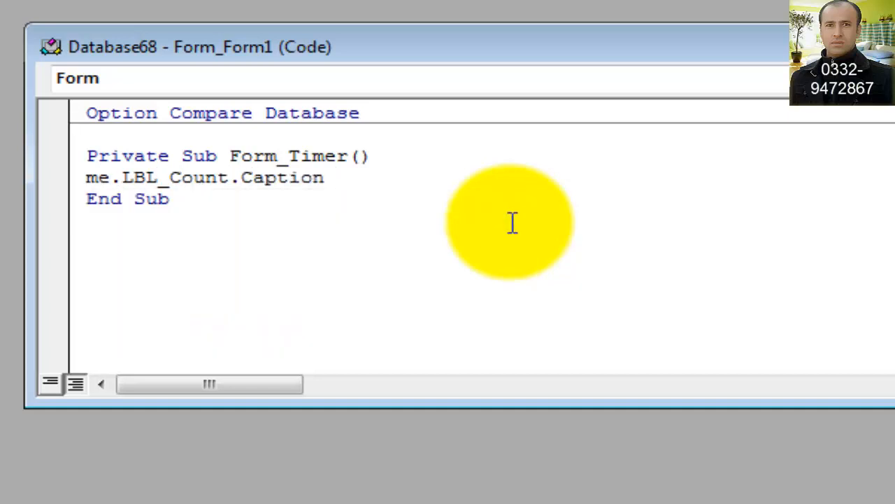
pyautogui.write('=me.lb')
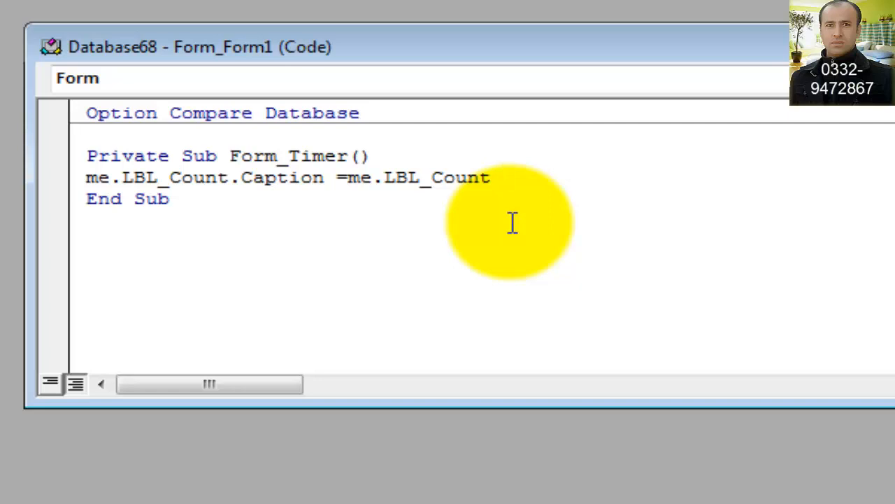
pyautogui.write('.Caption ')
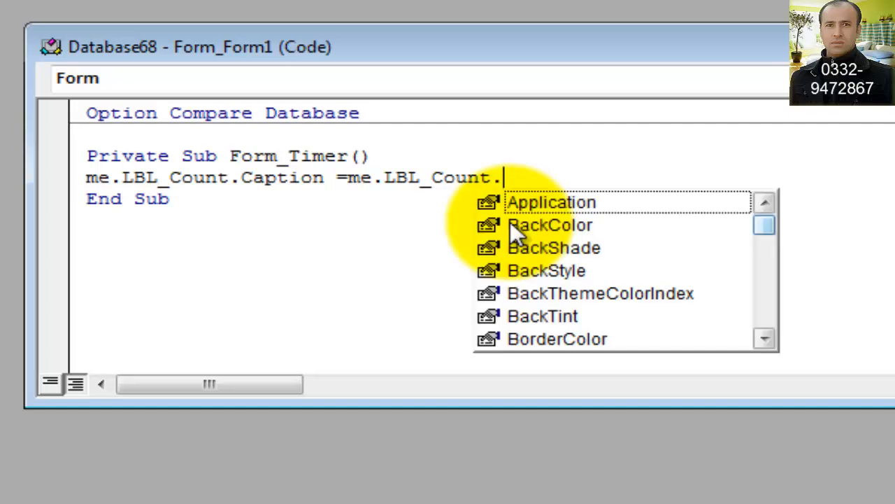
pyautogui.write('=')
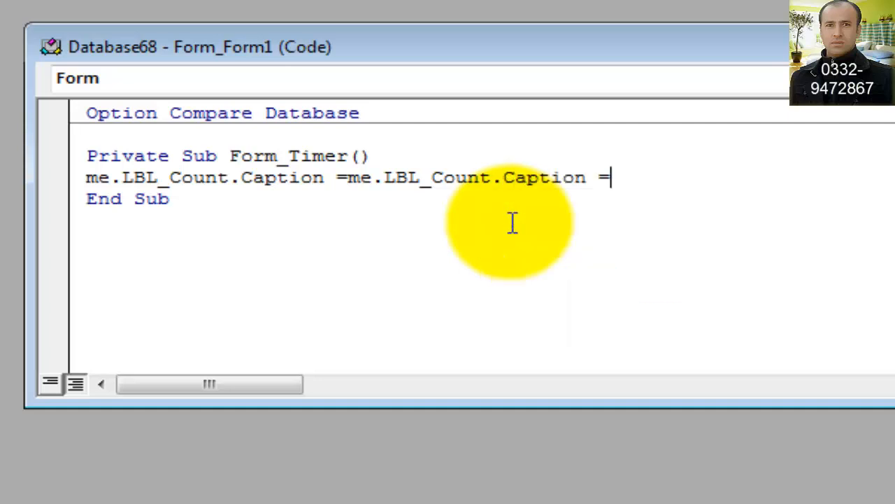
pyautogui.press('BackSpace')
pyautogui.write('+1')
pyautogui.press('Return')
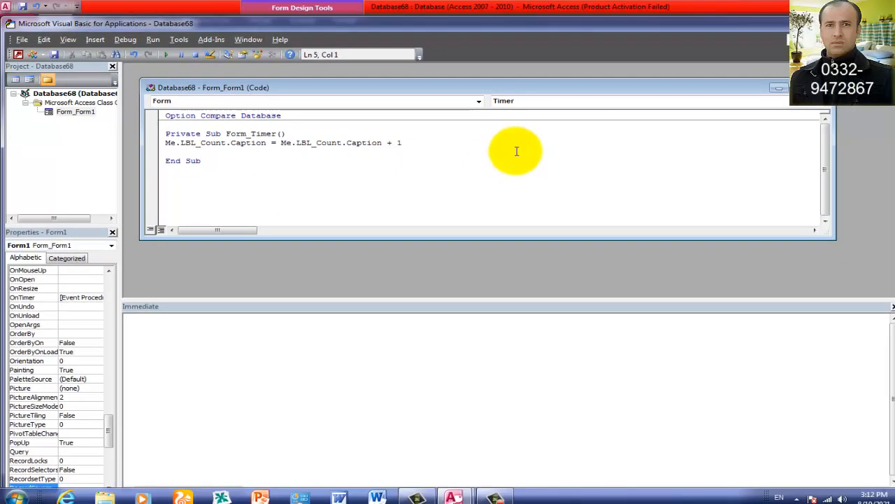
# - Close the code editor and run the form in Form View to test the counter
pyautogui.click(826, 87)
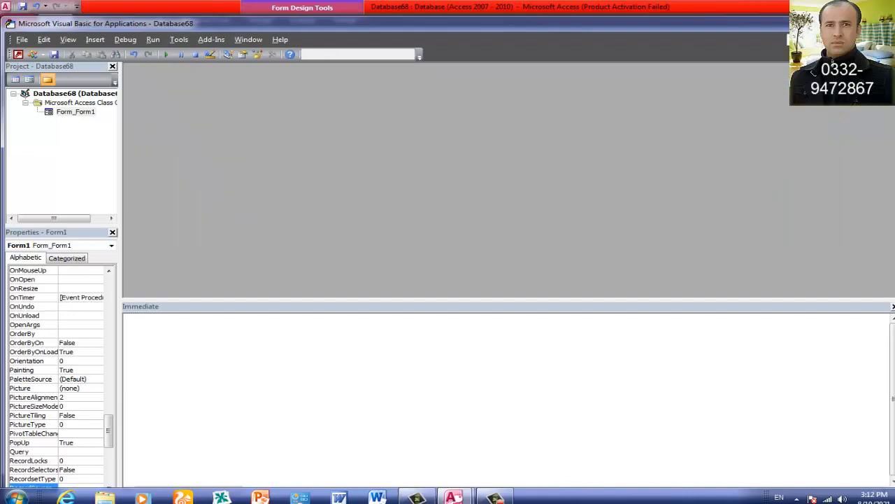
pyautogui.click(886, 23)
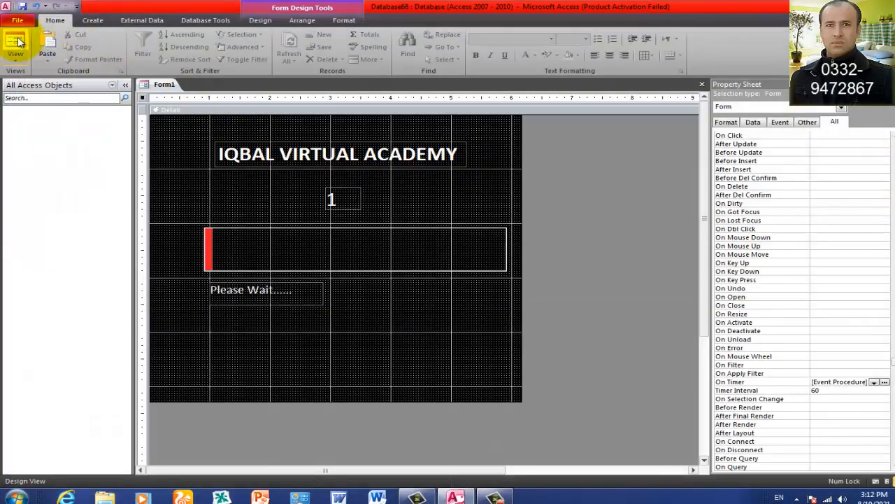
pyautogui.click(16, 42)
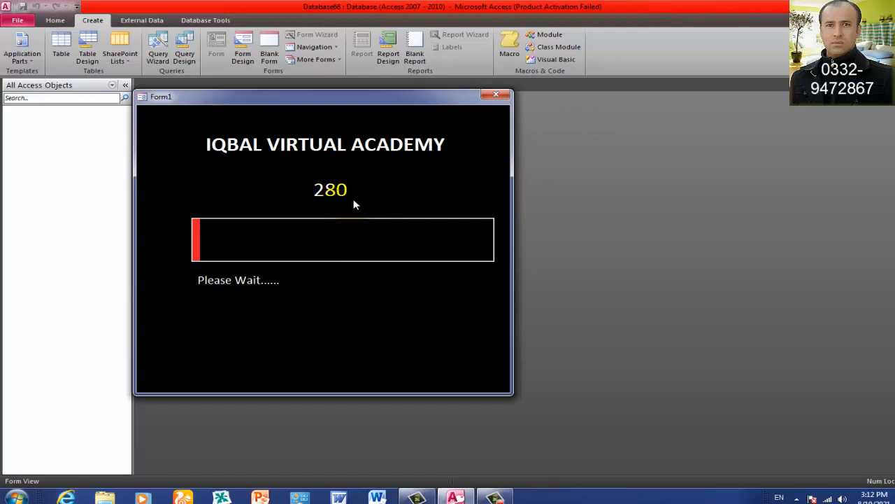
# - Close the running form and save it under the name Splash_Screen
pyautogui.click(504, 97)
pyautogui.click(406, 278)
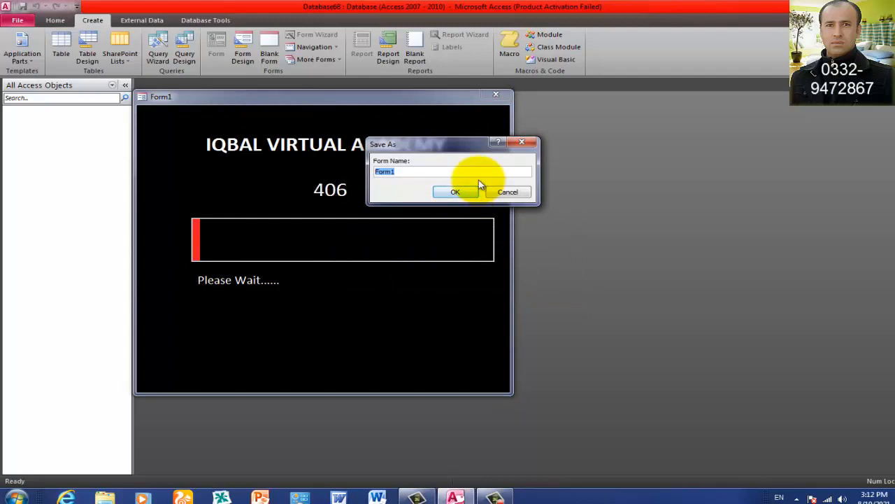
pyautogui.press('BackSpace')
pyautogui.write('S')
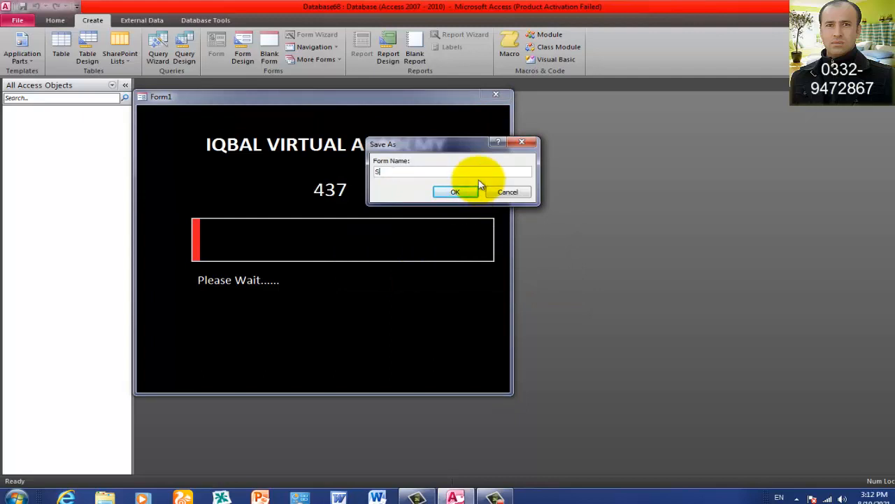
pyautogui.write('plash_Screen')
pyautogui.press('Return')
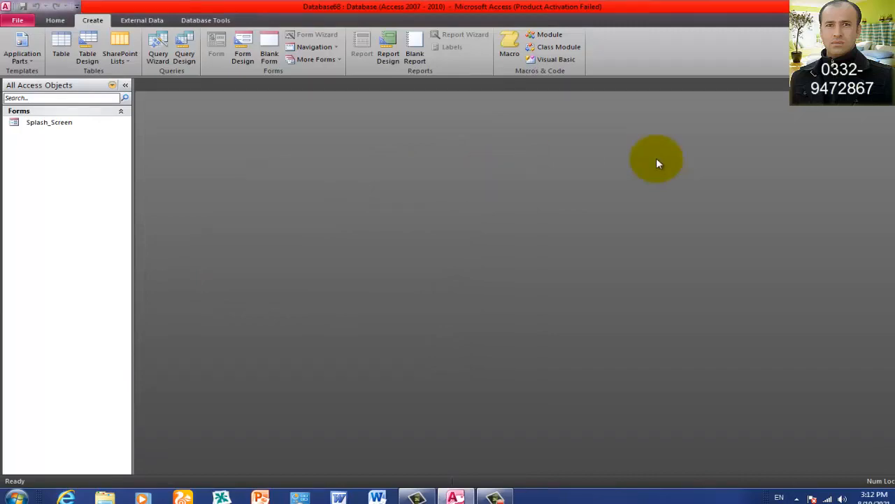
# - Reopen Splash_Screen in Design View and open its On Timer code at the blank line below the counter statement
pyautogui.rightClick(82, 126)
pyautogui.click(131, 159)
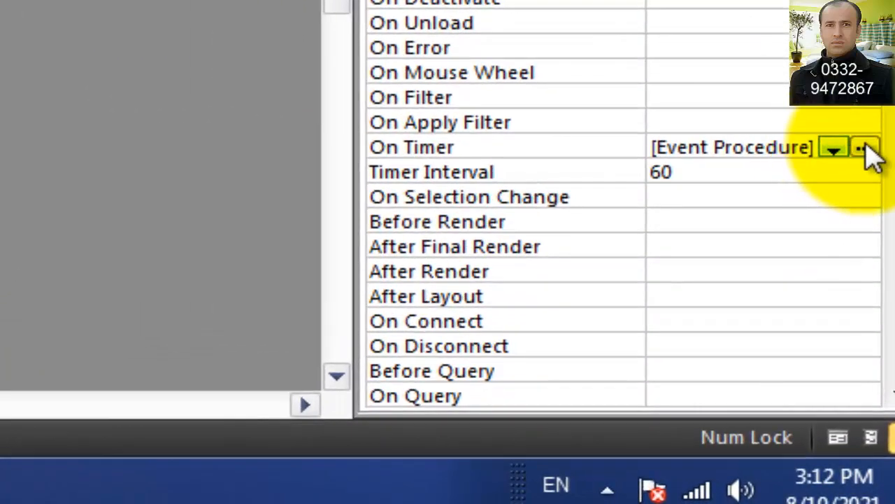
pyautogui.click(866, 149)
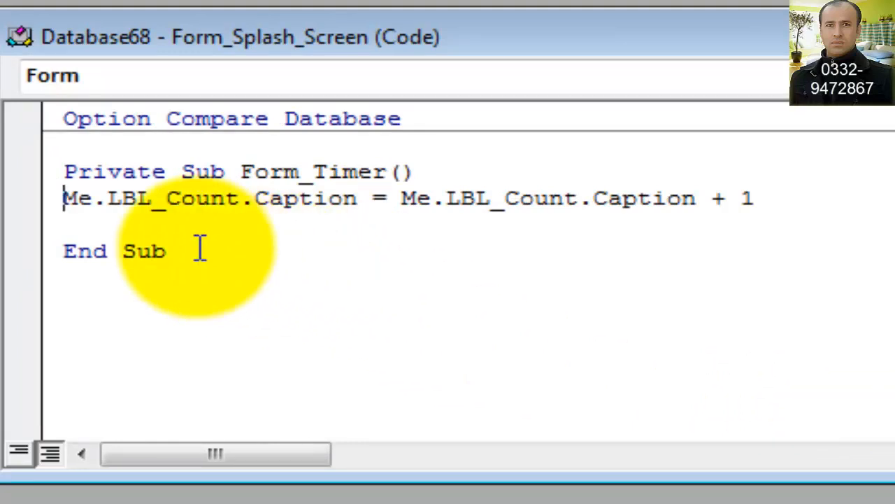
pyautogui.click(191, 231)
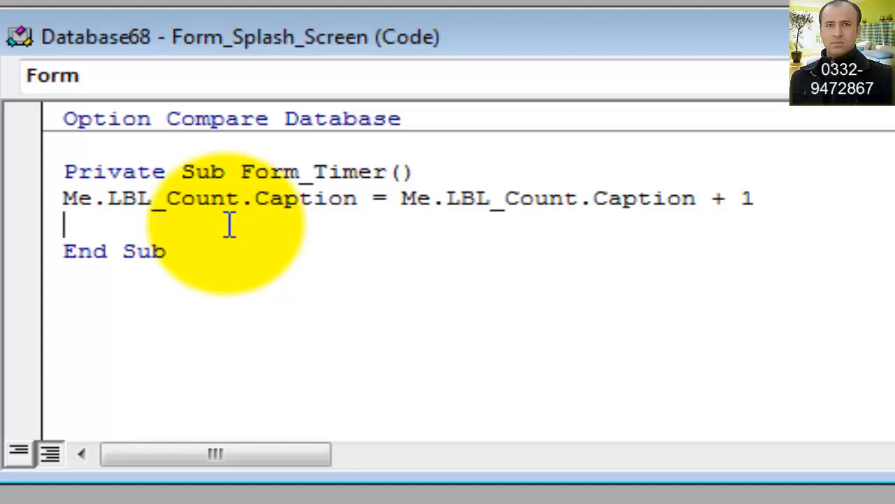
# - Begin a new statement below the counter line in Form_Timer with Me.LBL_Prog.Width
pyautogui.write('me.l')
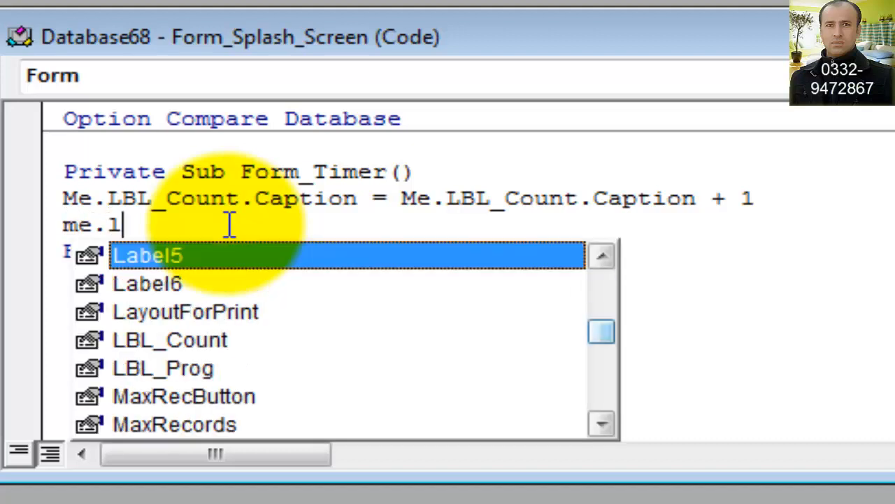
pyautogui.write('bl')
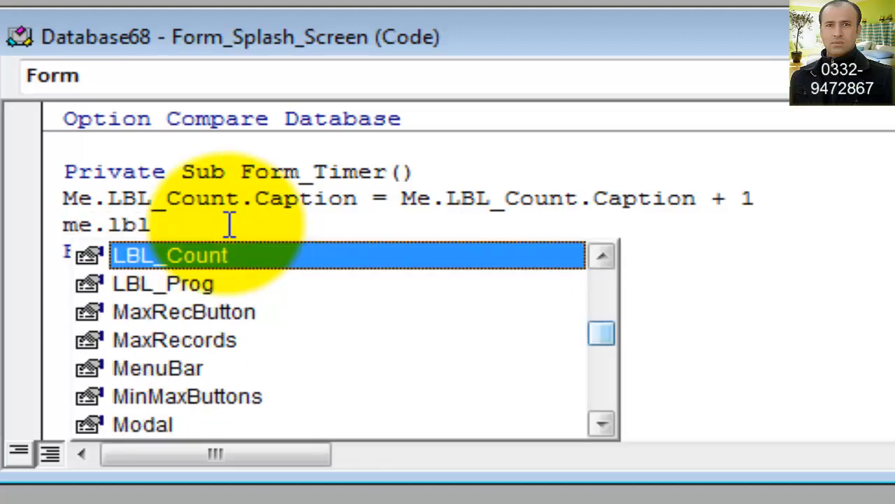
pyautogui.press('Down')
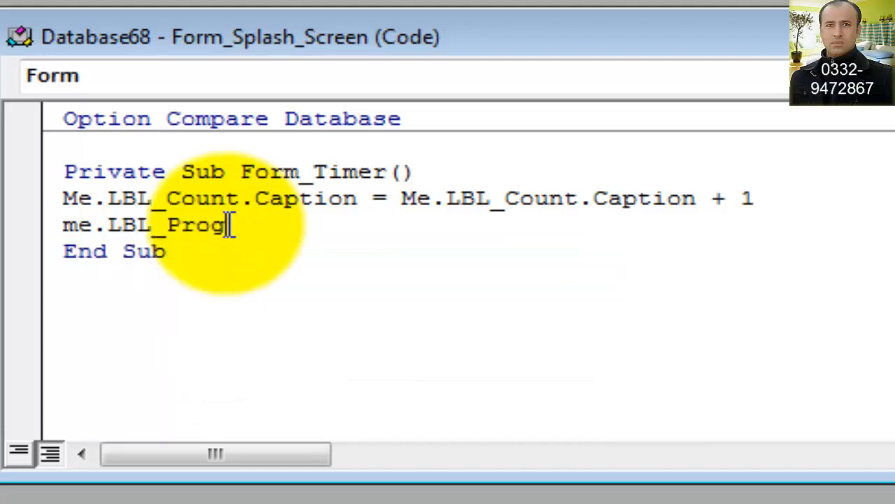
pyautogui.press('BackSpace')
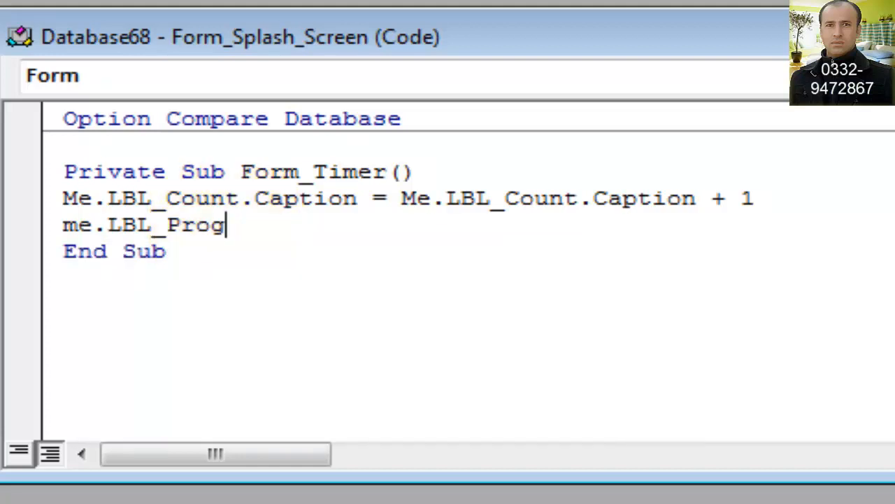
pyautogui.write('.with')
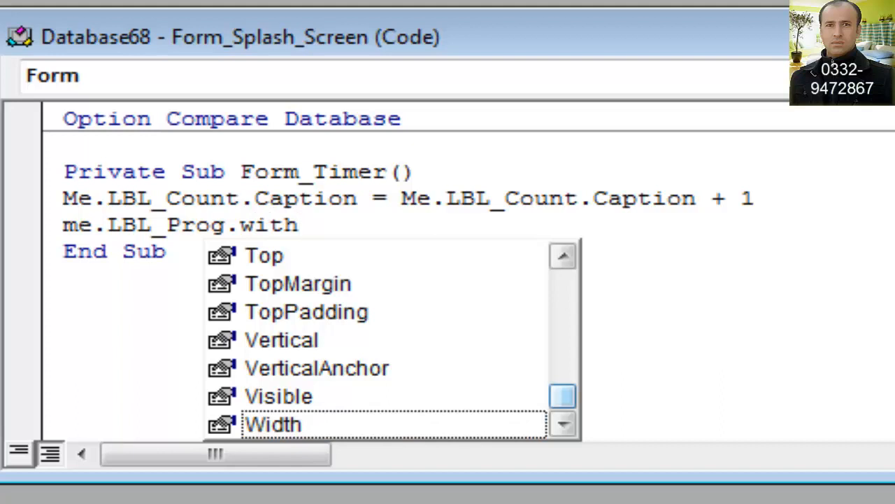
pyautogui.press('Down')
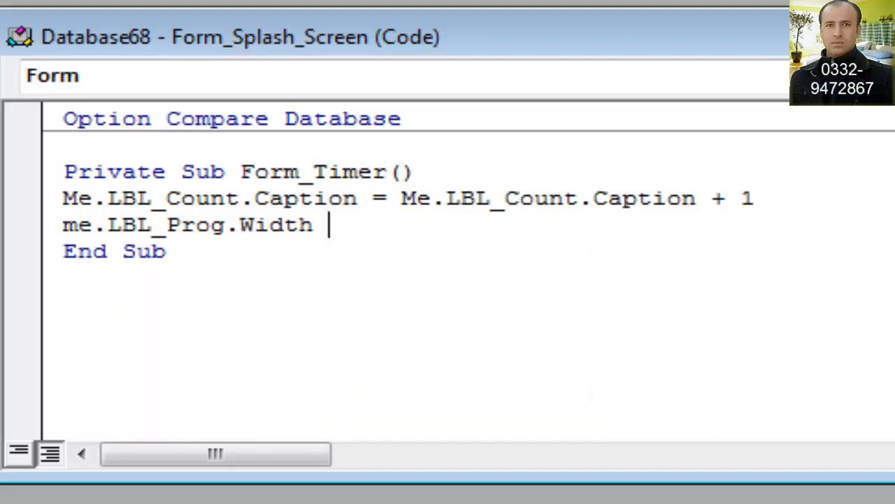
# - Complete the progress bar statement by assigning it = Me.LBL_Prog.Width + 60
pyautogui.write('=me.lbl')
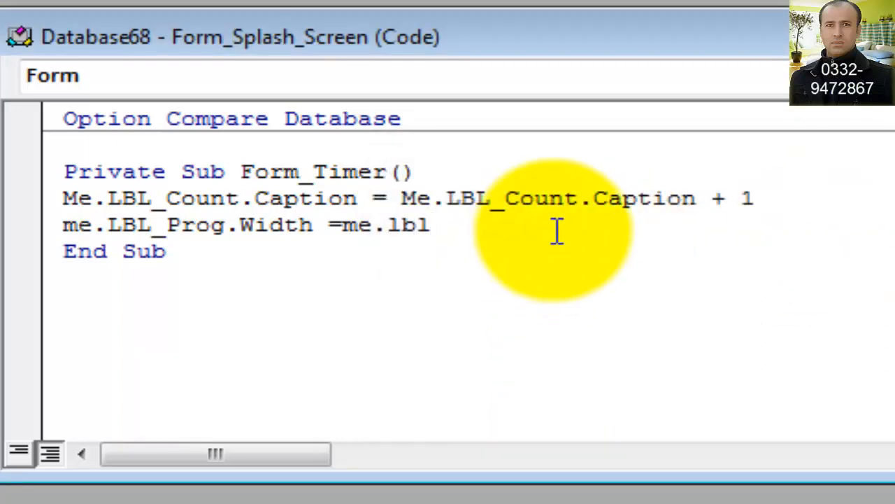
pyautogui.press('BackSpace')
pyautogui.press('BackSpace')
pyautogui.press('BackSpace')
pyautogui.press('BackSpace')
pyautogui.press('BackSpace')
pyautogui.press('BackSpace')
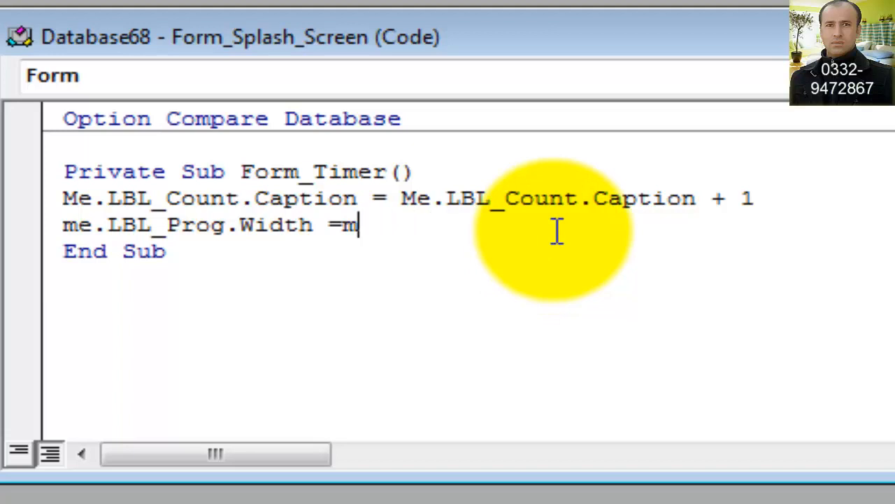
pyautogui.write('me.lb')
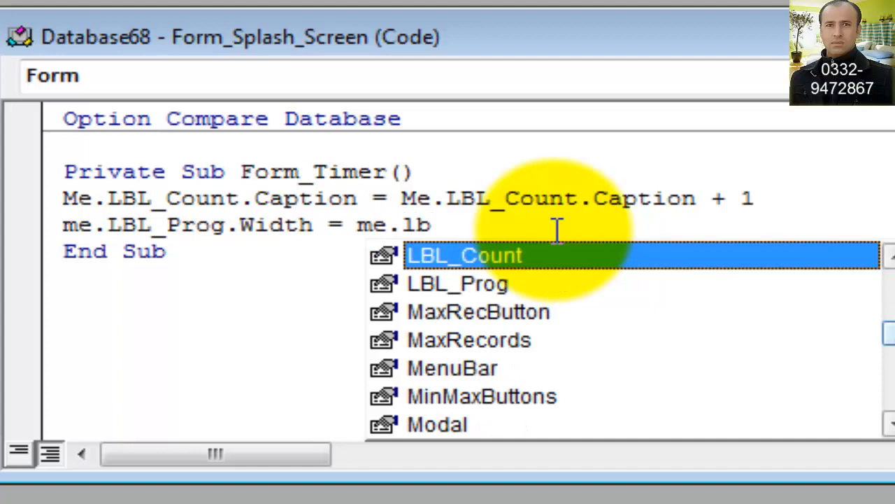
pyautogui.press('Down')
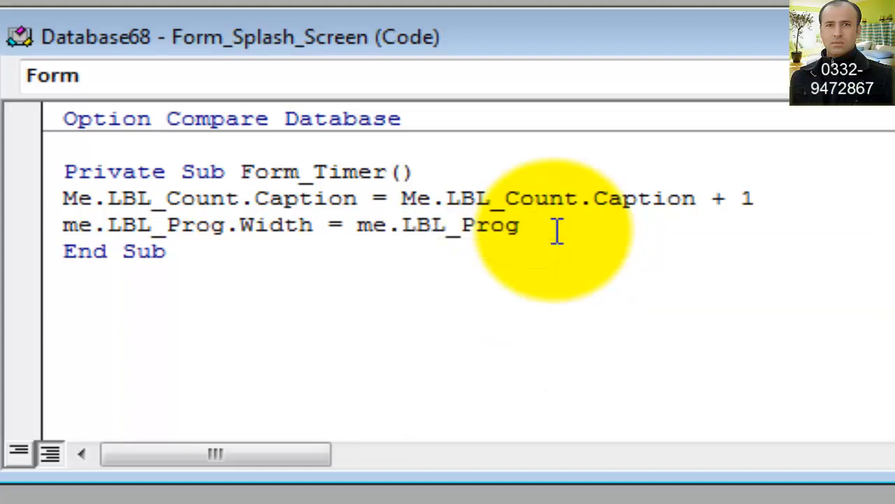
pyautogui.write('.w +')
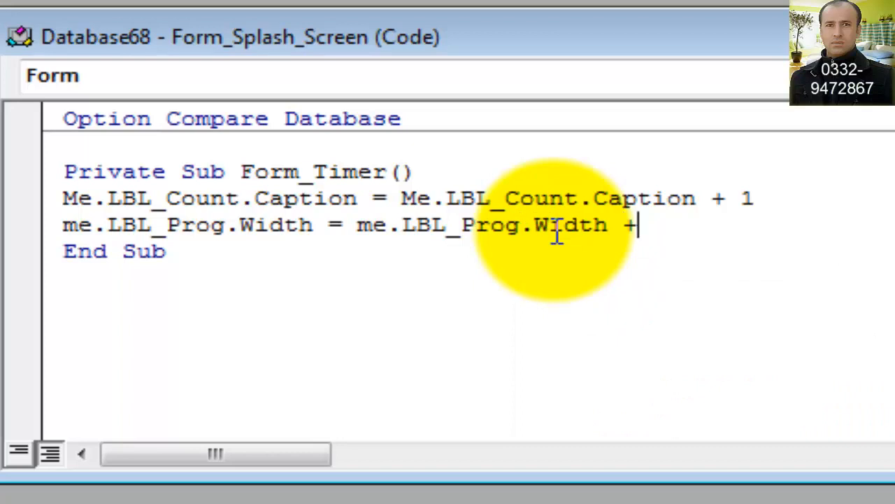
pyautogui.write('60')
pyautogui.click(539, 311)
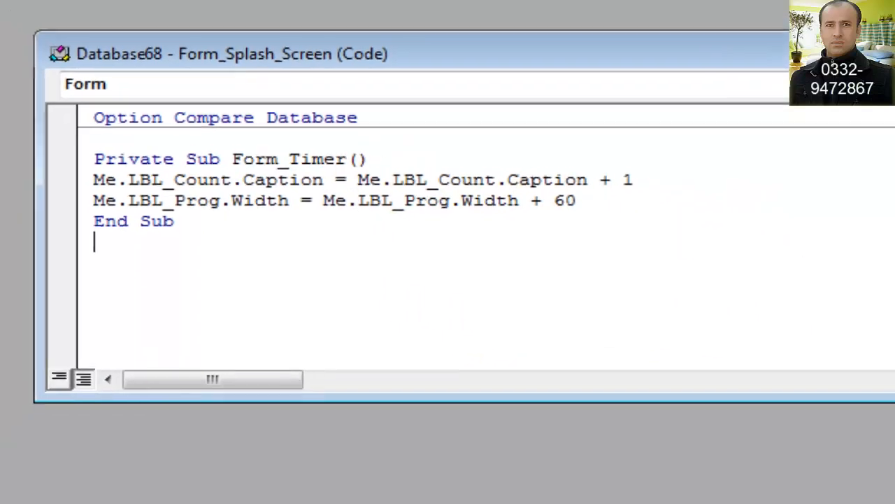
# - Leave the code editor, run the form in Form View to test the progress bar, and close it with changes saved
pyautogui.hotkey('ctrl', 'F4')
pyautogui.hotkey('alt', 'F11')
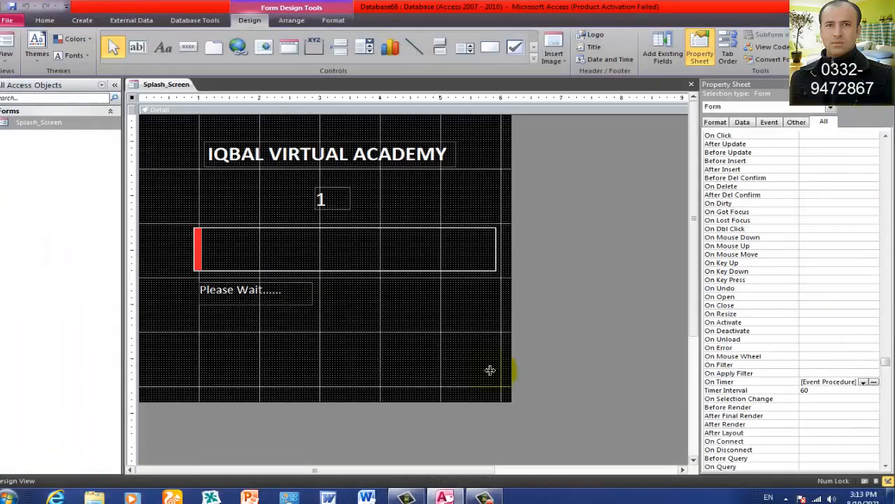
pyautogui.click(11, 48)
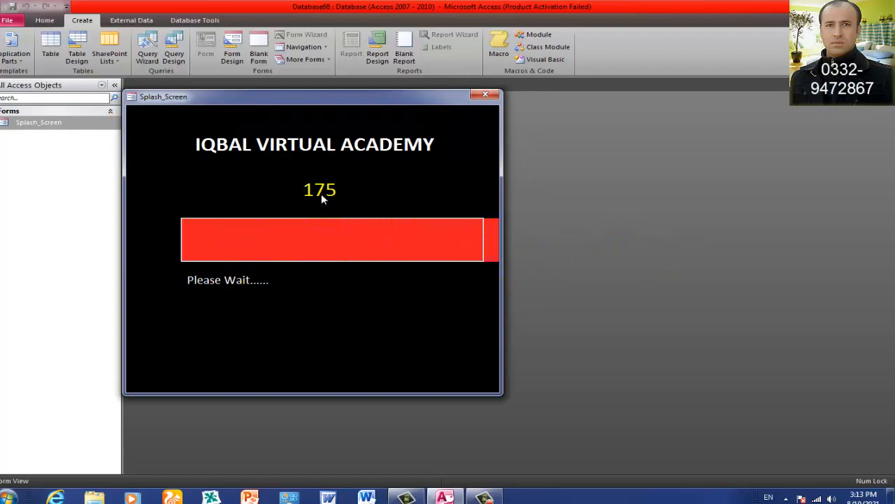
pyautogui.click(485, 94)
pyautogui.click(397, 277)
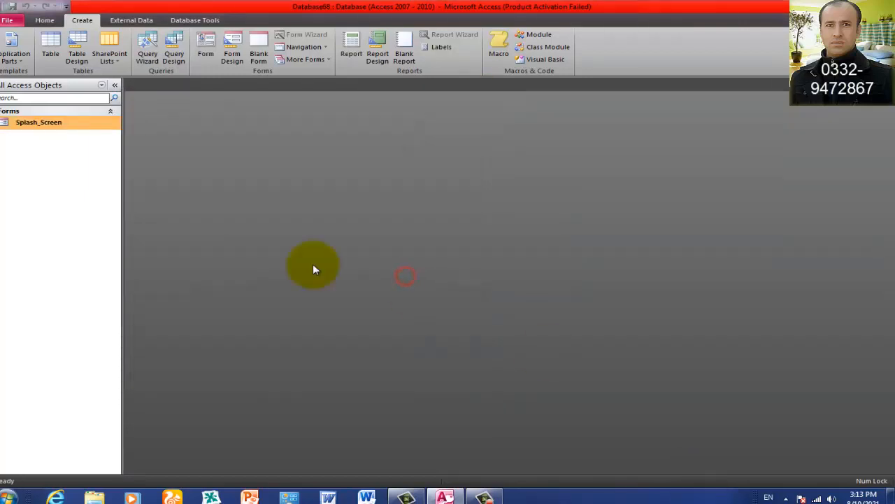
# - Reopen Splash_Screen in Design View and open its On Timer code at the end of the progress bar width statement
pyautogui.rightClick(62, 125)
pyautogui.click(98, 154)
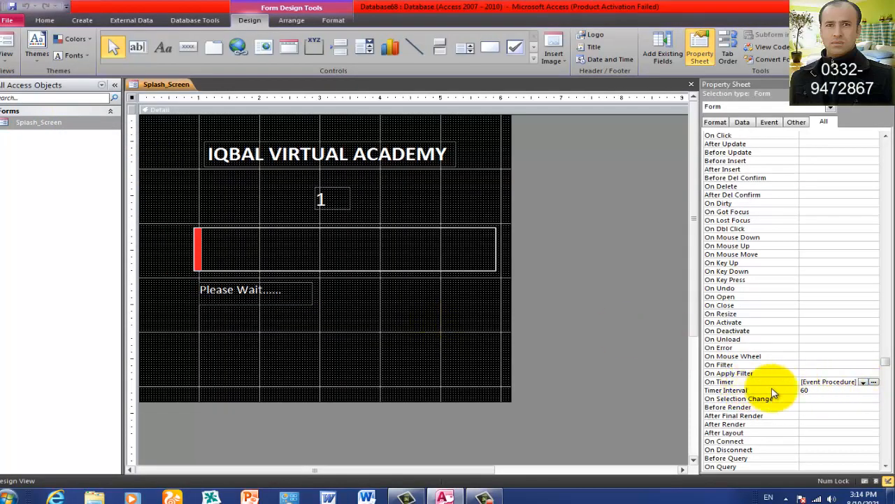
pyautogui.click(875, 382)
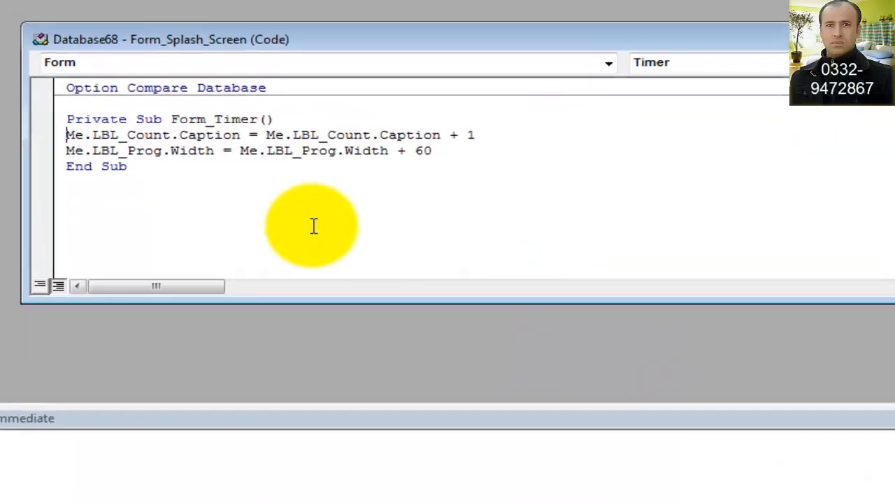
pyautogui.click(475, 147)
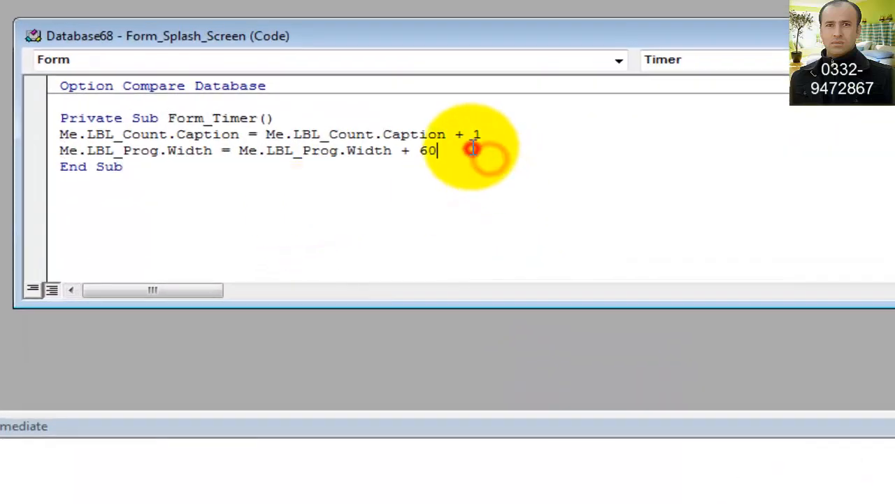
# - Add the condition line If Me.LBL_Count.Caption = 100 Then below the width statement, followed by a blank line
pyautogui.press('Return')
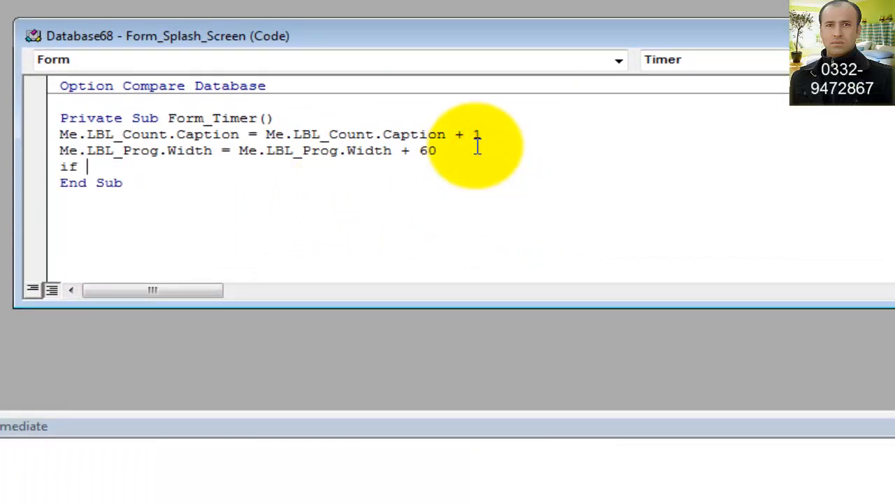
pyautogui.write('if me.lb')
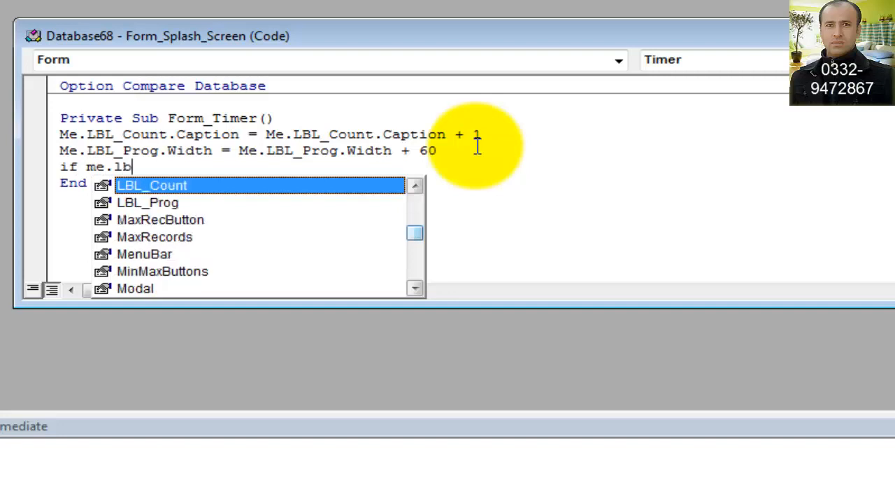
pyautogui.write('L_Count ')
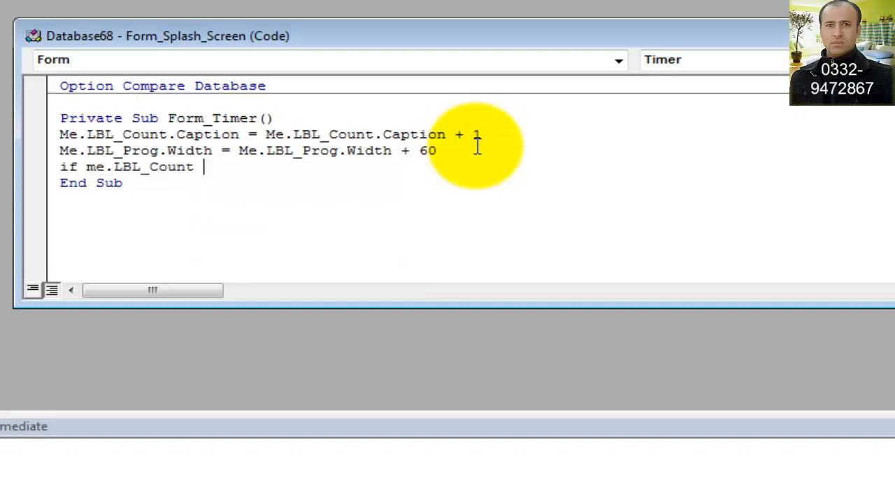
pyautogui.write('.c')
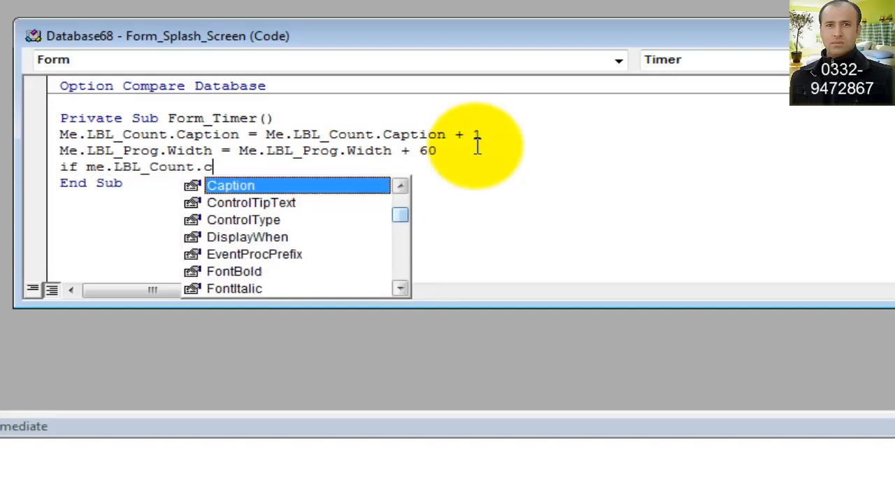
pyautogui.write('aption ')
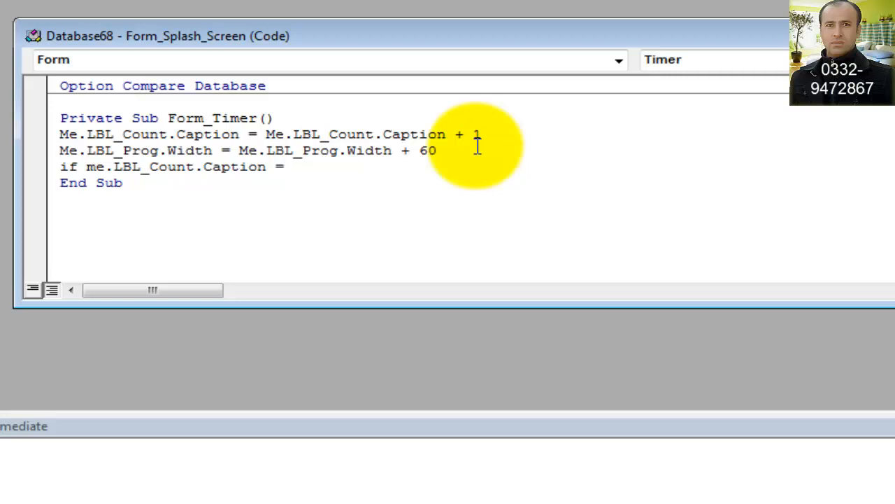
pyautogui.write('=100')
pyautogui.press('Return')
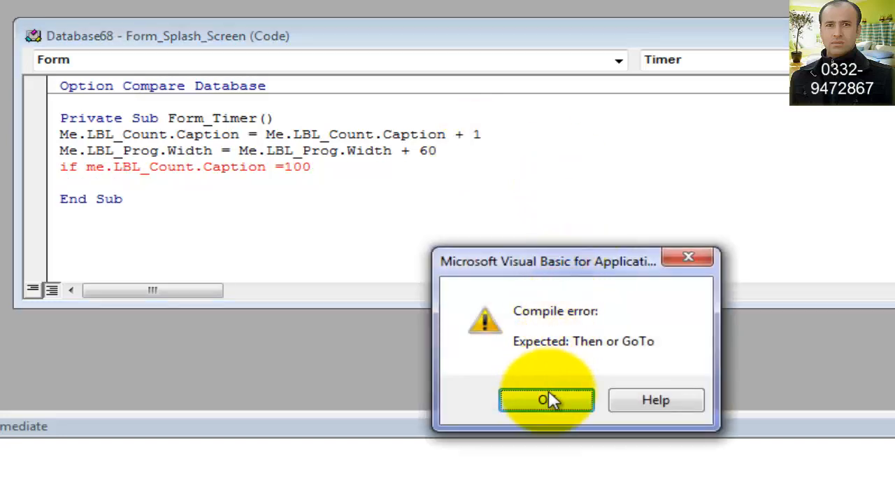
pyautogui.click(549, 393)
pyautogui.write('t')
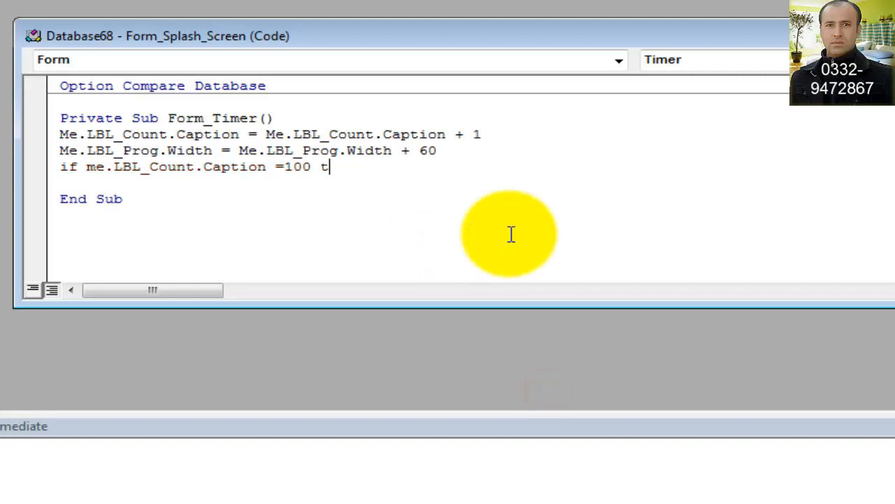
pyautogui.write('hen')
pyautogui.press('Return')
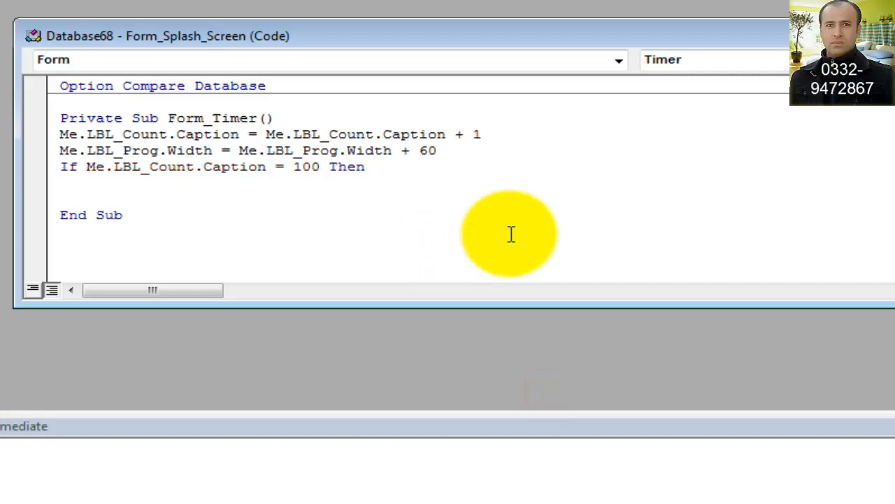
# - Write the lines DoCmd.Close and DoCmd.OpenForm "Switch_Board" under the If condition
pyautogui.write('docmd.clo')
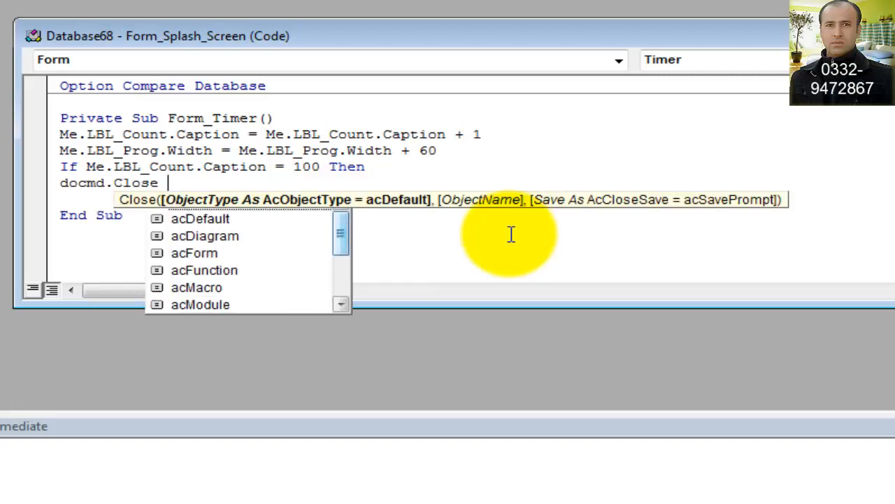
pyautogui.press('Return')
pyautogui.write('do')
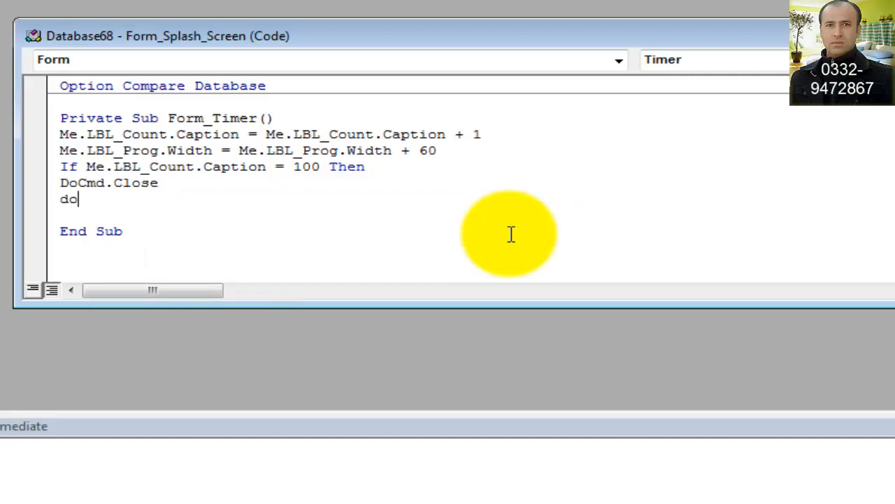
pyautogui.write('cmd.op')
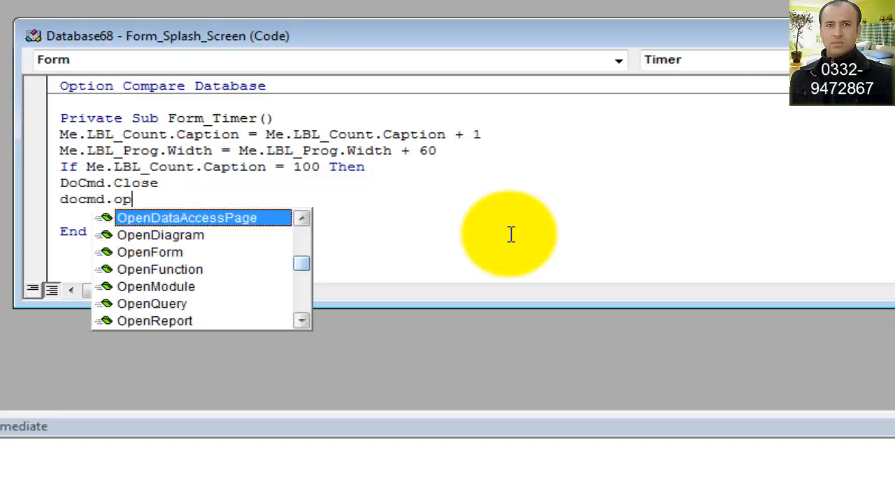
pyautogui.press('Down')
pyautogui.press('Down')
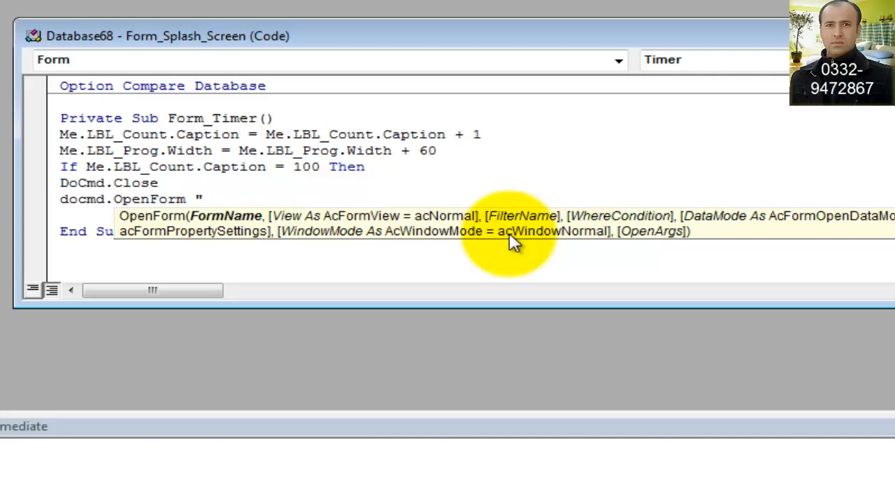
pyautogui.write('"Switch_Board"')
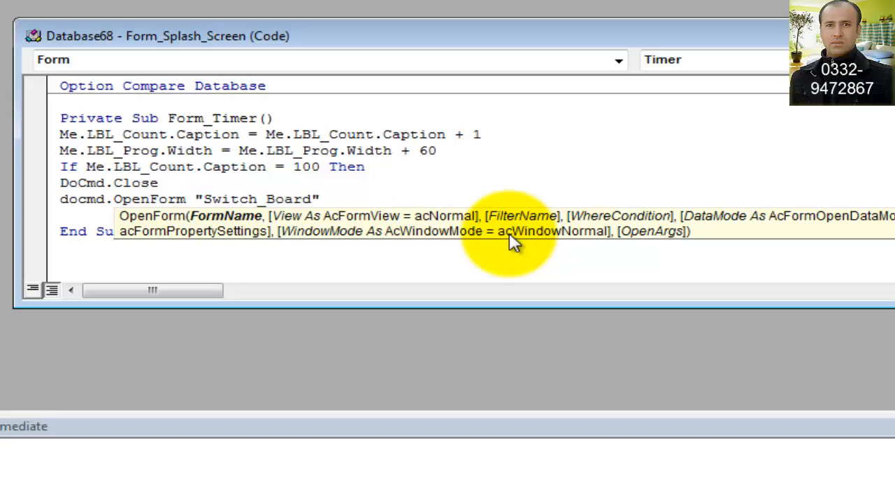
# - End the condition with End If and close the code editor to return to the form design
pyautogui.press('Return')
pyautogui.write('end if')
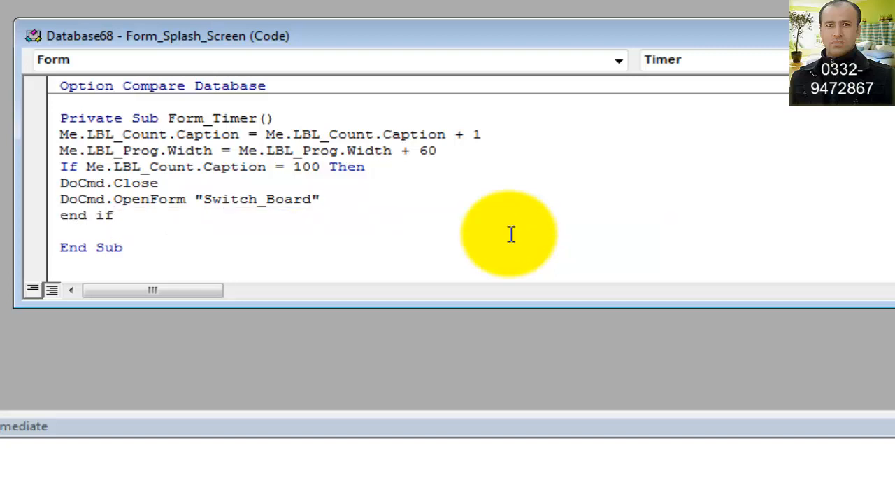
pyautogui.click(281, 221)
pyautogui.click(256, 245)
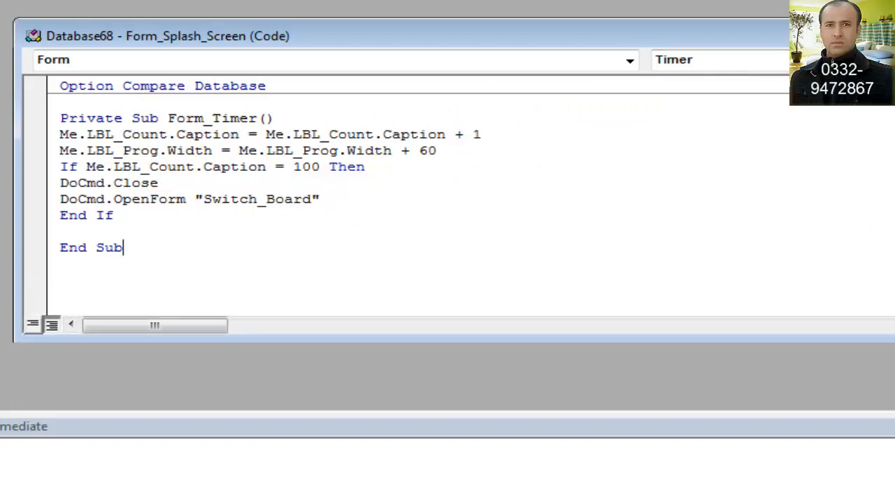
pyautogui.click(192, 255)
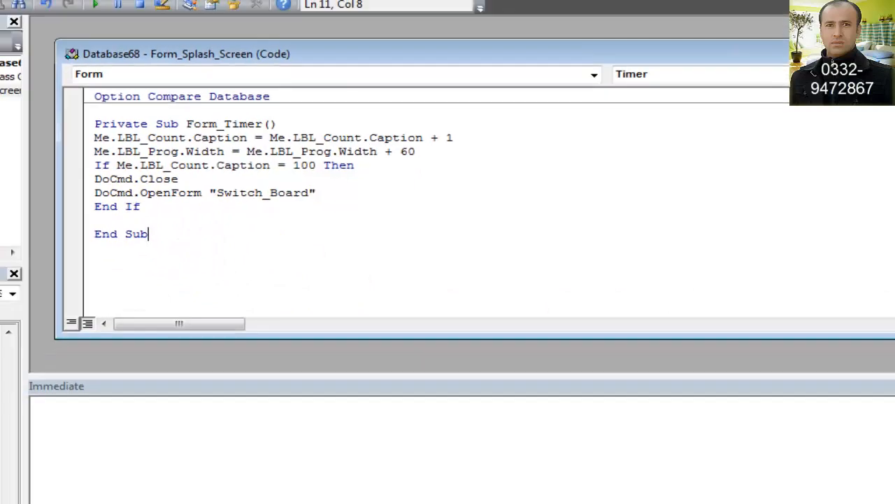
pyautogui.hotkey('alt', 'q')
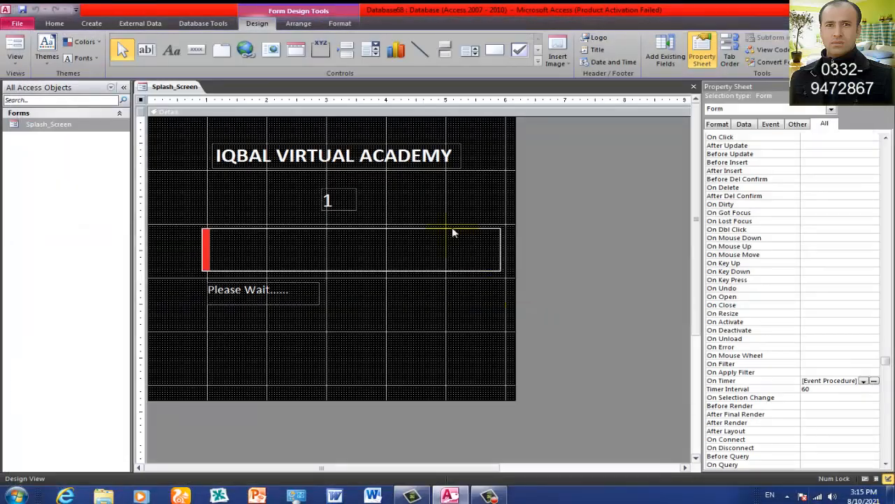
# - Save and close the Splash_Screen form and create a new blank form in Design View
pyautogui.click(694, 87)
pyautogui.click(396, 279)
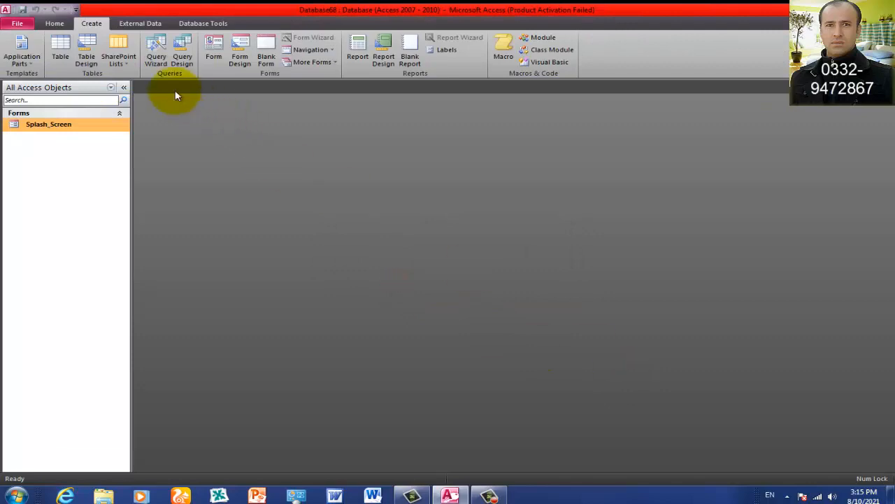
pyautogui.click(239, 59)
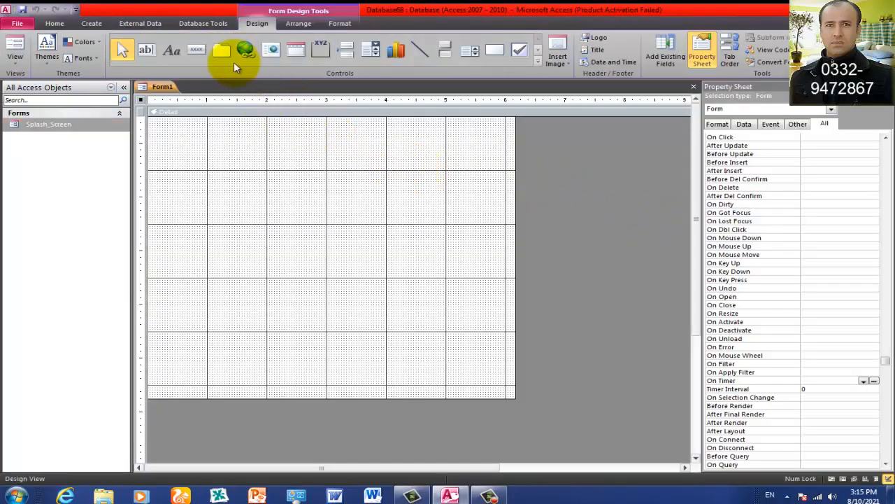
# - Draw a label about 4.58 by 0.96 inches across the upper middle of the form, reading Switch_Board
pyautogui.click(171, 49)
pyautogui.moveTo(194, 199); pyautogui.dragTo(468, 250)
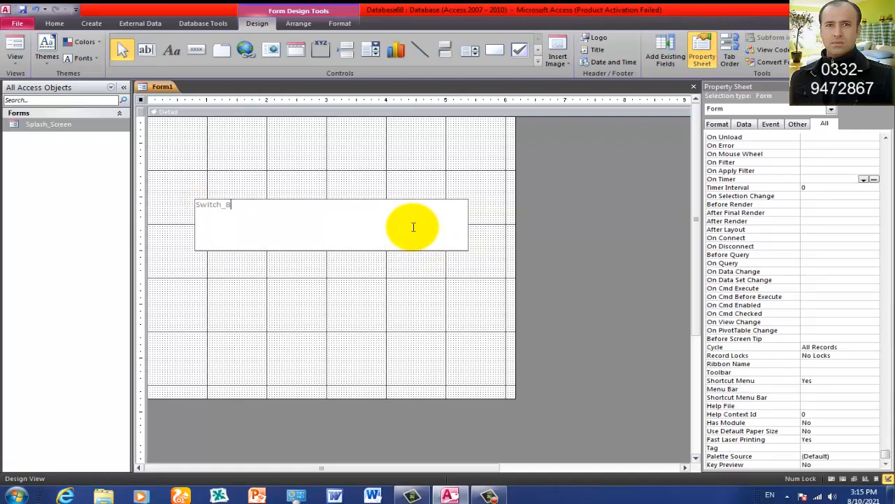
pyautogui.click(404, 287)
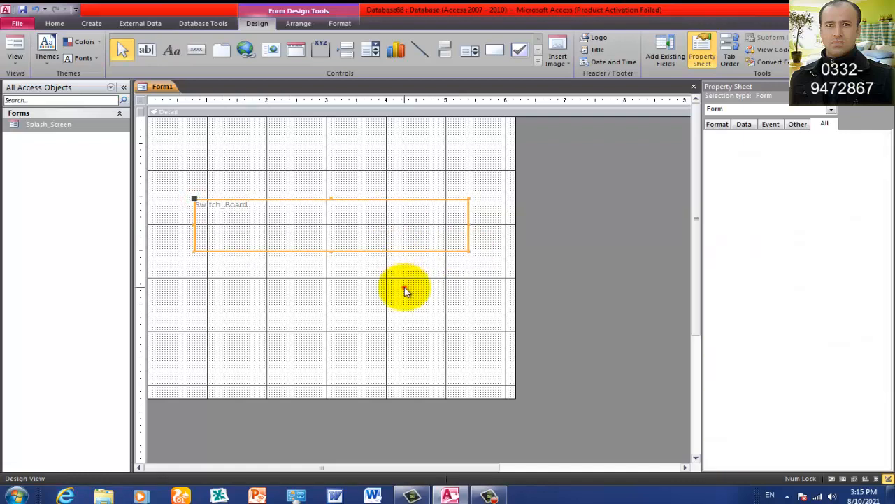
# - Format the Switch_Board label text as bold at font size 36
pyautogui.click(316, 238)
pyautogui.click(55, 23)
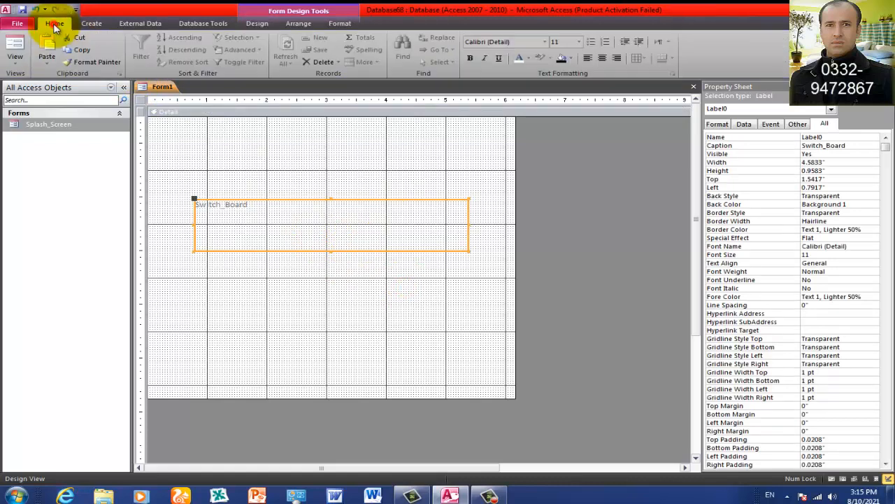
pyautogui.click(468, 59)
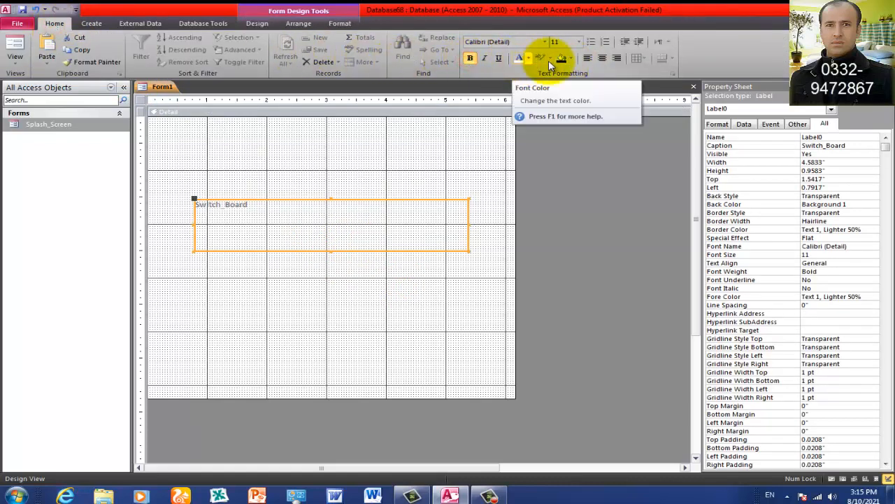
pyautogui.click(580, 43)
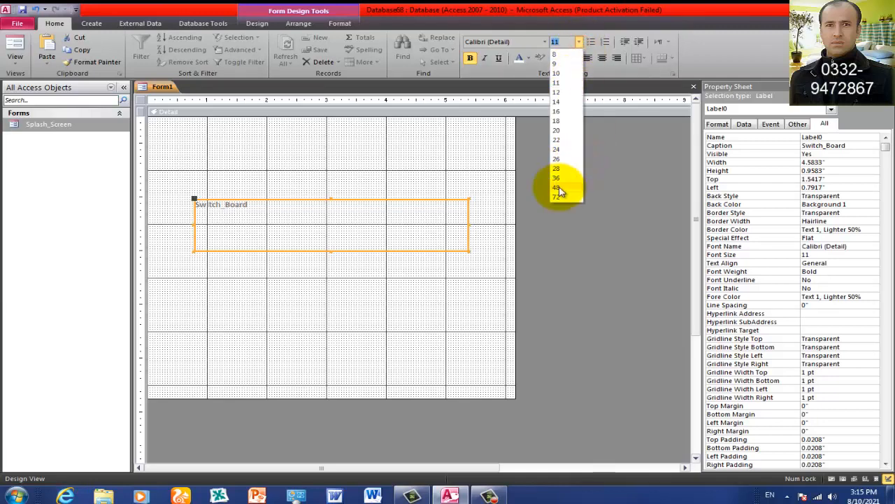
pyautogui.click(562, 182)
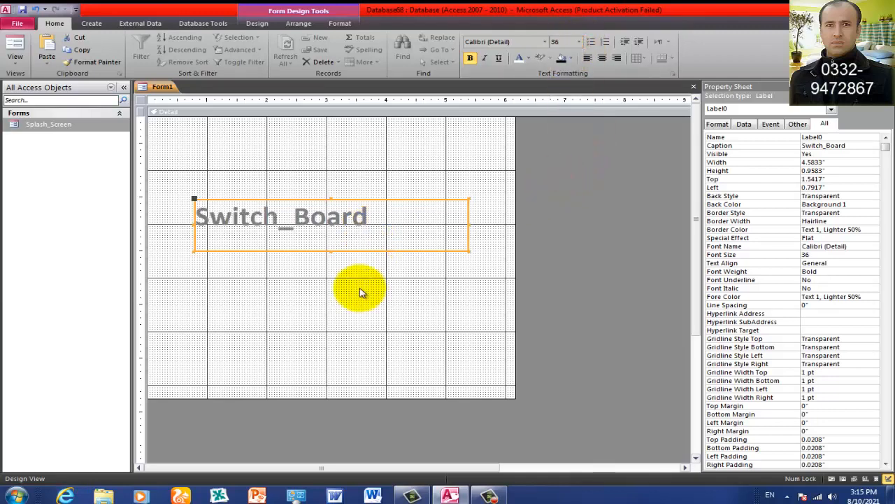
# - Set the new form's Pop Up and Modal properties to Yes
pyautogui.click(140, 99)
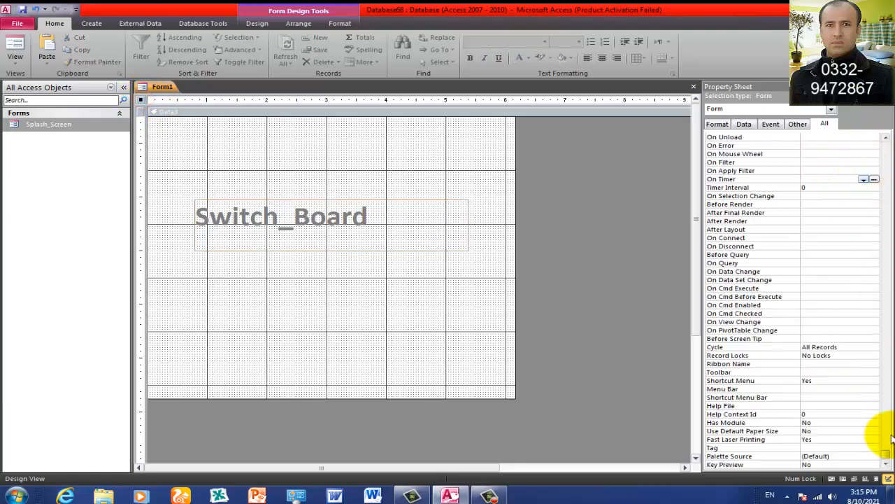
pyautogui.moveTo(886, 453); pyautogui.dragTo(892, 133)
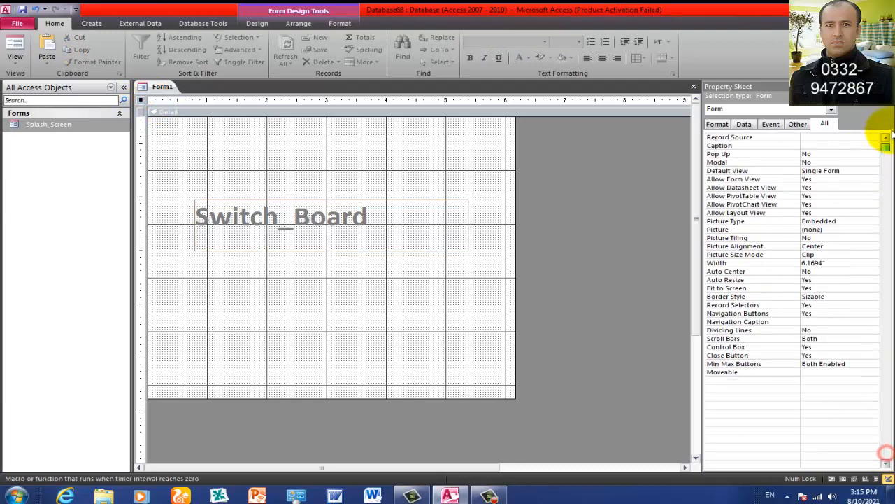
pyautogui.doubleClick(811, 153)
pyautogui.doubleClick(815, 162)
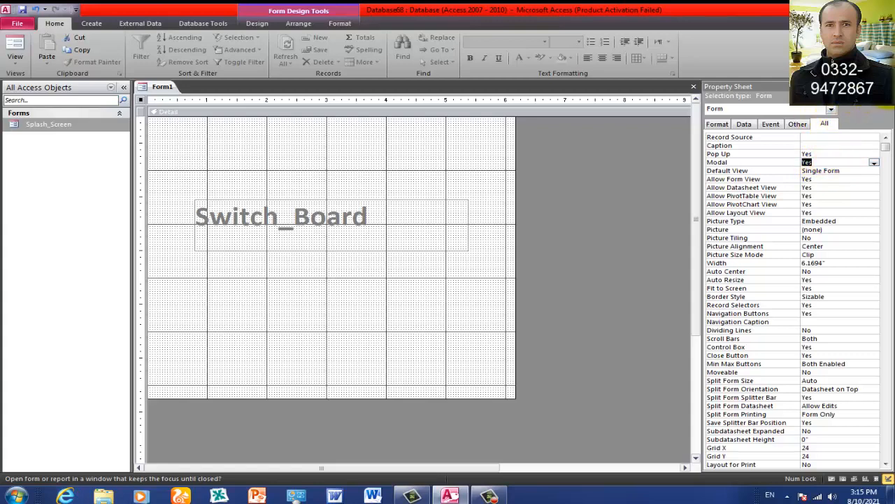
# - Close the property sheet and the new form, saving the form as Switch_Board
pyautogui.click(888, 86)
pyautogui.click(889, 86)
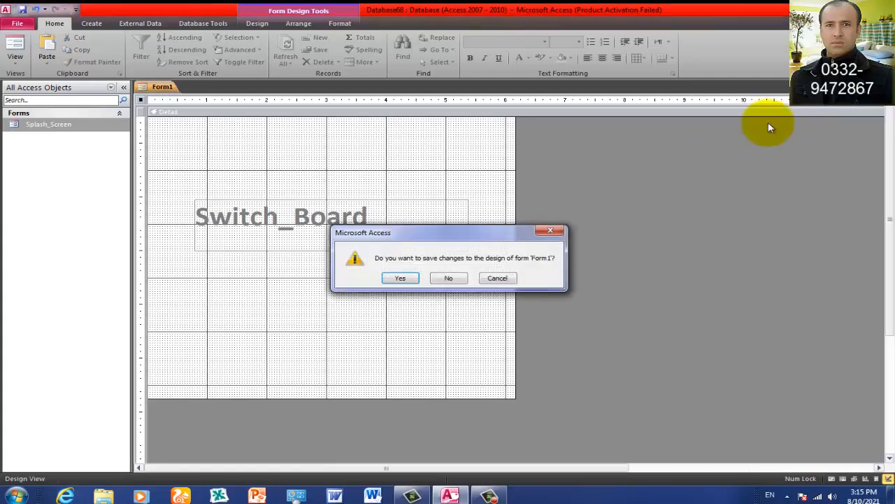
pyautogui.click(403, 279)
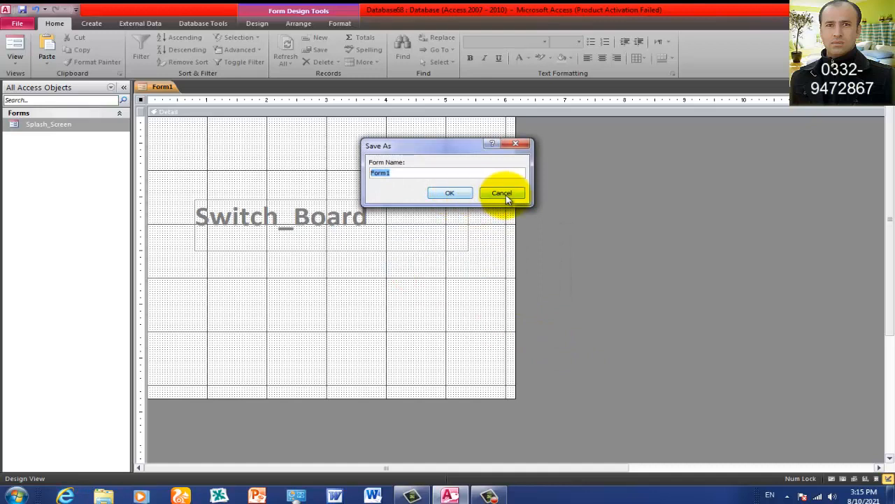
pyautogui.press('BackSpace')
pyautogui.press('Return')
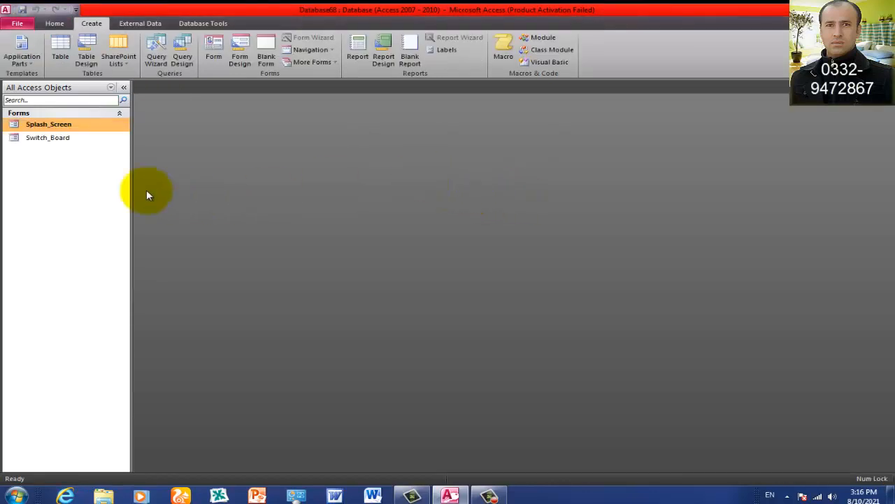
# - Run Splash_Screen twice to test the handover at 100, closing Switch_Board after each run
pyautogui.doubleClick(75, 126)
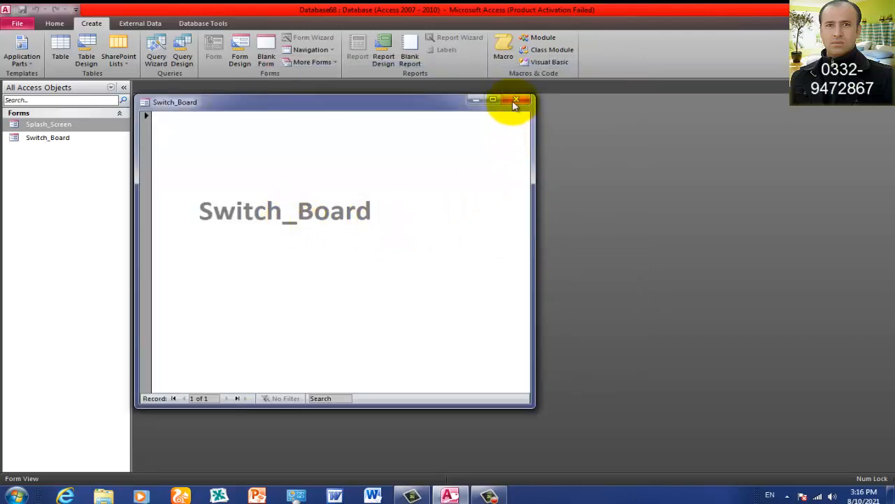
pyautogui.click(514, 102)
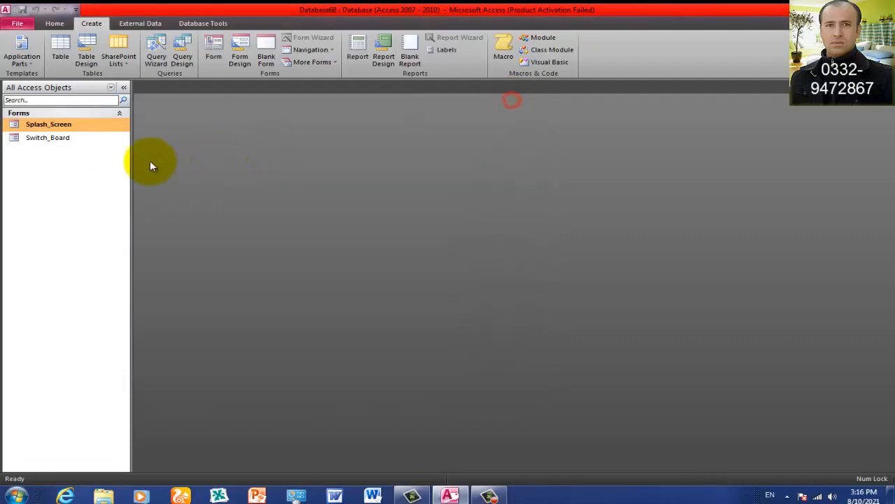
pyautogui.doubleClick(56, 126)
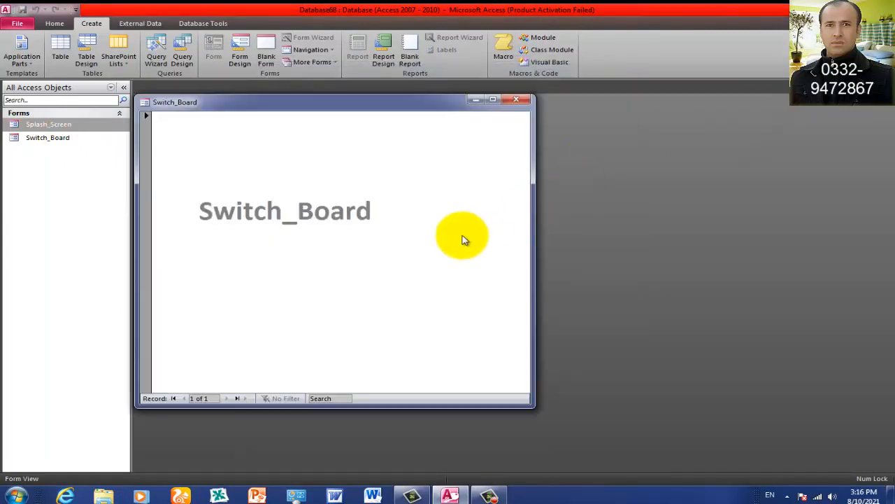
pyautogui.click(519, 100)
pyautogui.click(64, 151)
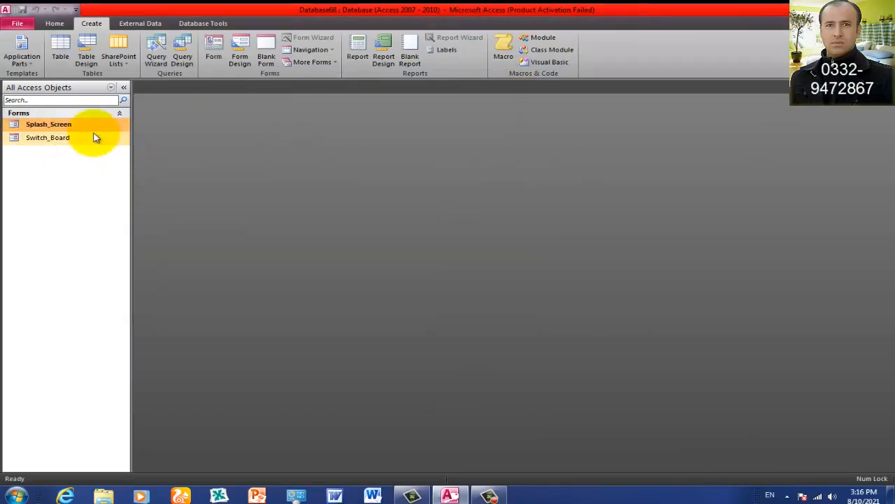
# - Reopen Splash_Screen in Design View and shorten the progress bar outline to end at about 5.3 inches on the ruler
pyautogui.rightClick(78, 124)
pyautogui.click(122, 156)
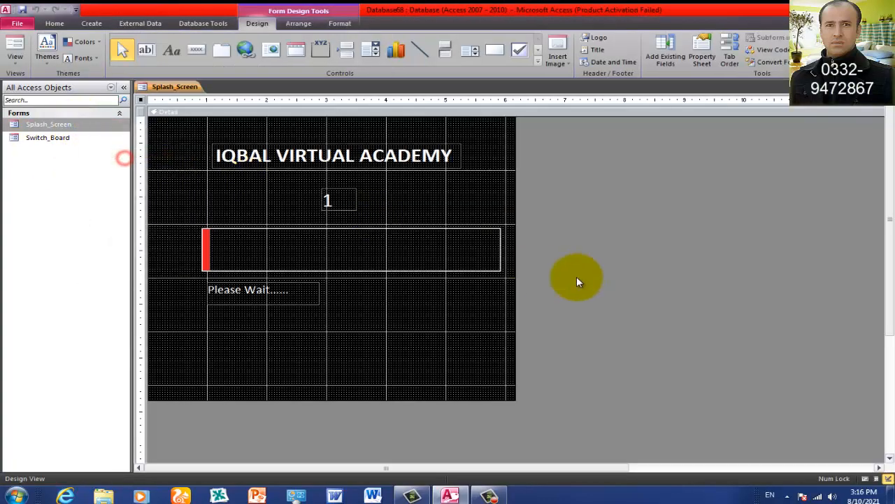
pyautogui.click(501, 248)
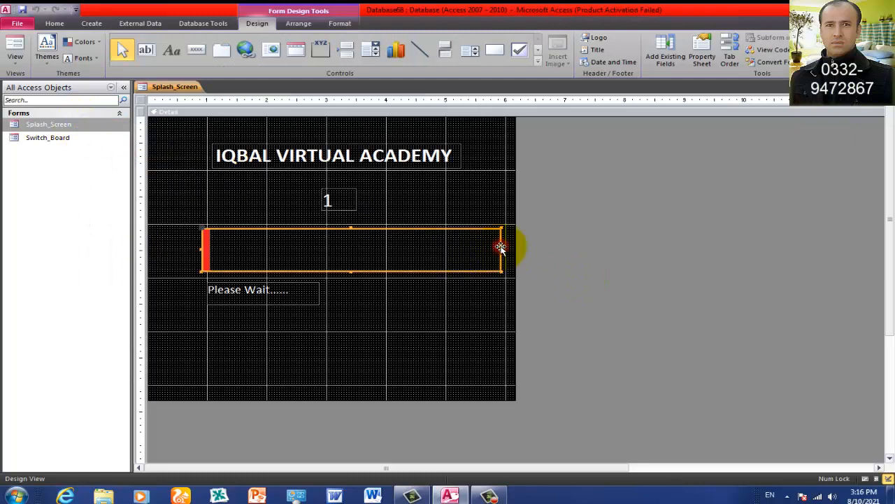
pyautogui.moveTo(500, 250); pyautogui.dragTo(464, 251)
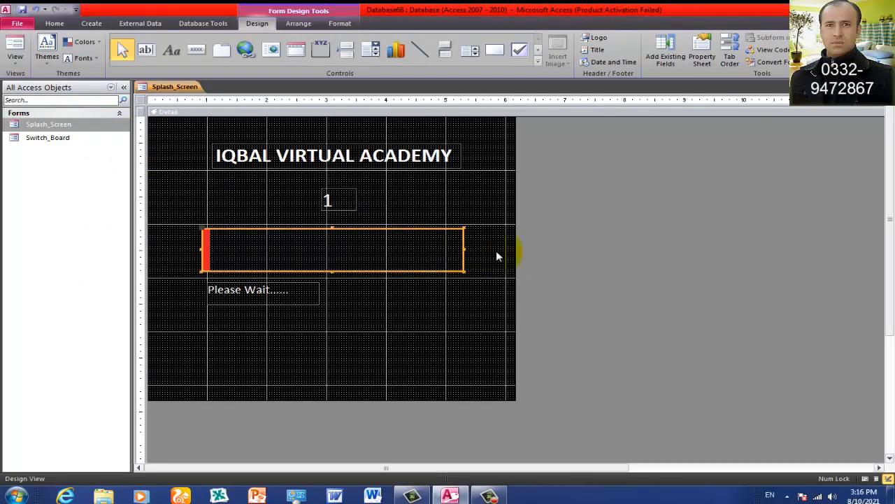
# - Run the splash screen to check the outline, save its design changes and close Switch_Board
pyautogui.click(15, 47)
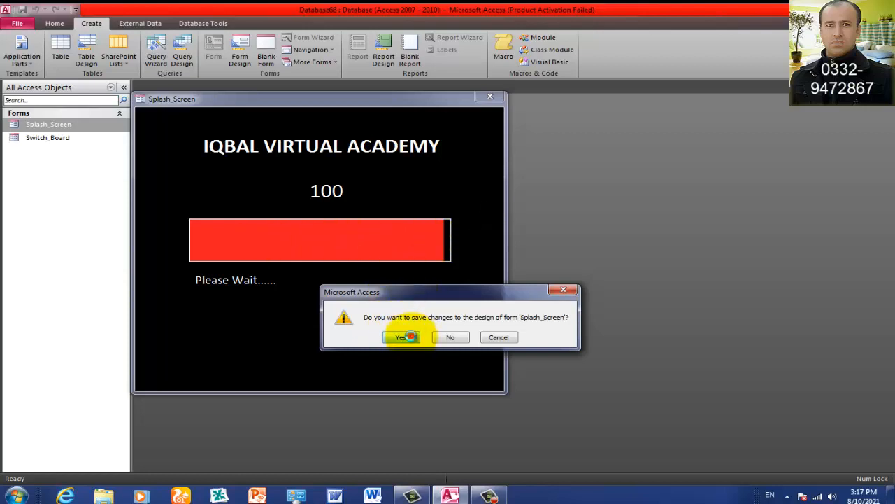
pyautogui.click(405, 337)
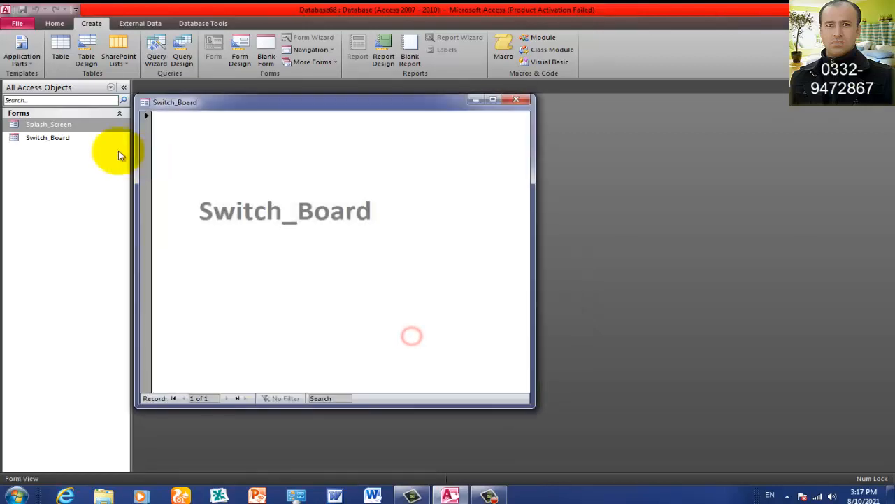
pyautogui.click(518, 101)
# - Reopen Splash_Screen in Design View and narrow the progress bar outline slightly to end at about 5.2 inches
pyautogui.rightClick(60, 124)
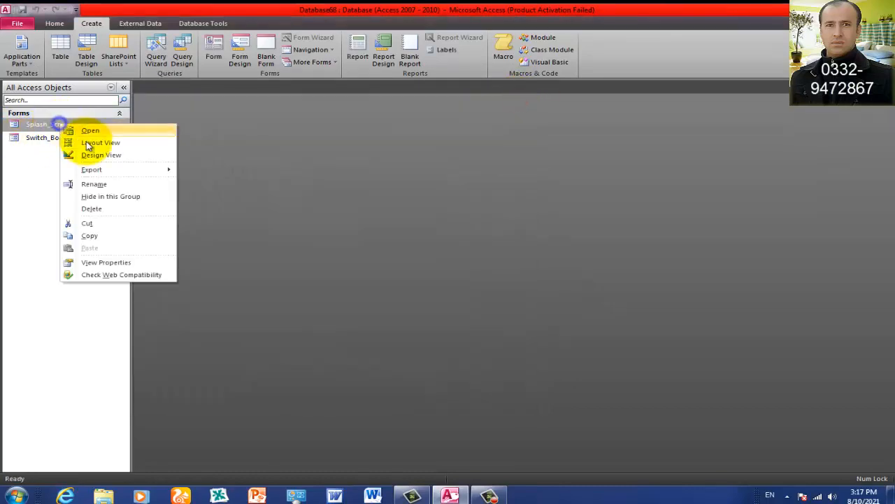
pyautogui.click(93, 156)
pyautogui.click(463, 246)
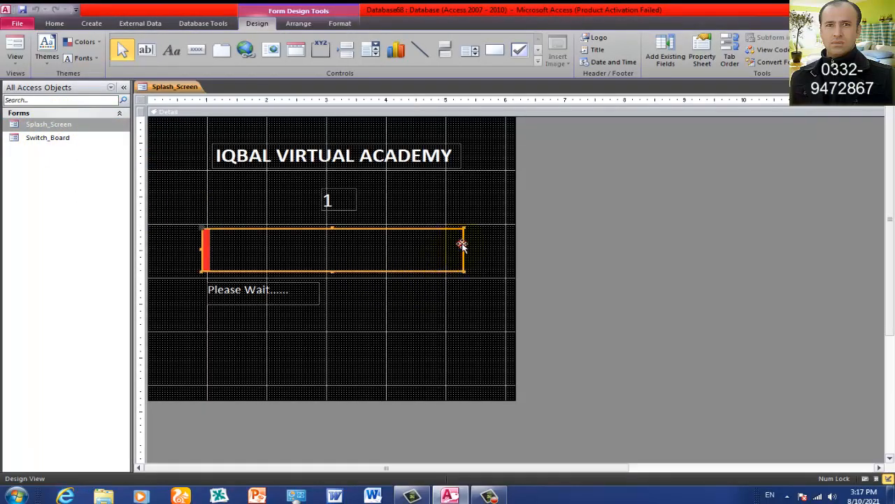
pyautogui.moveTo(463, 247); pyautogui.dragTo(457, 247)
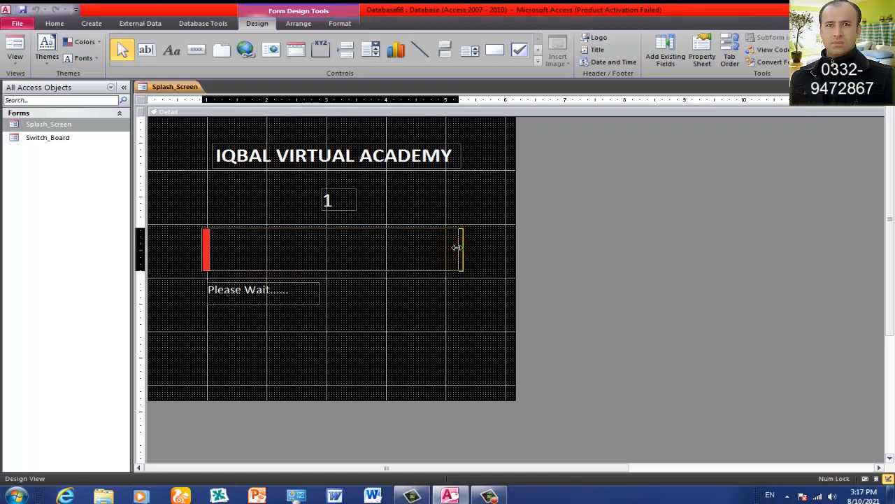
pyautogui.moveTo(457, 247); pyautogui.dragTo(458, 247)
# - Test the narrowed outline in Form View, save the Splash_Screen changes and close Switch_Board
pyautogui.click(17, 46)
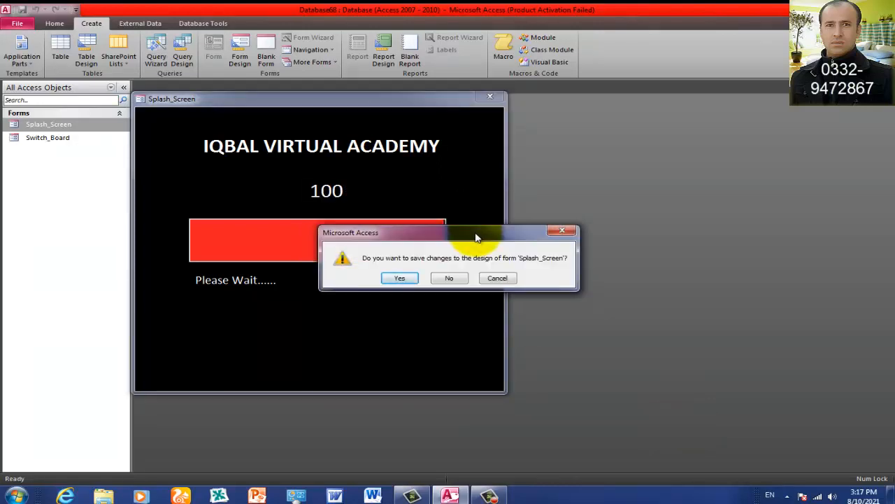
pyautogui.moveTo(476, 232); pyautogui.dragTo(489, 287)
pyautogui.click(413, 333)
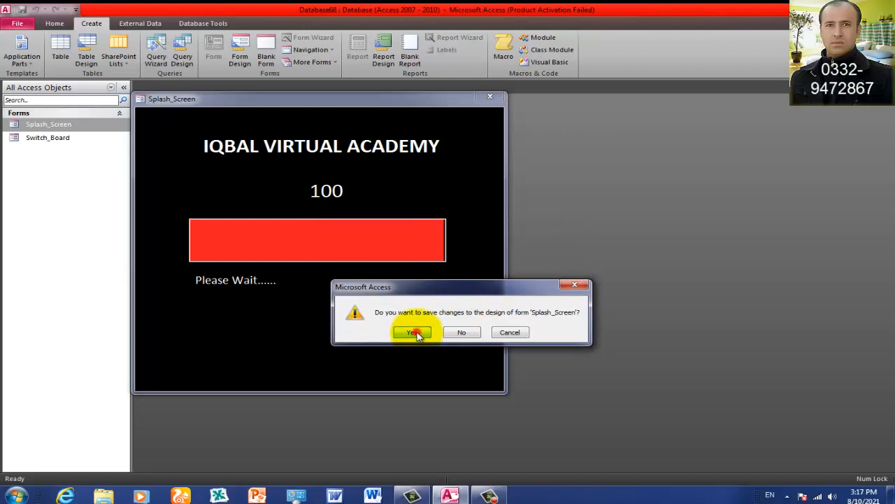
pyautogui.click(523, 101)
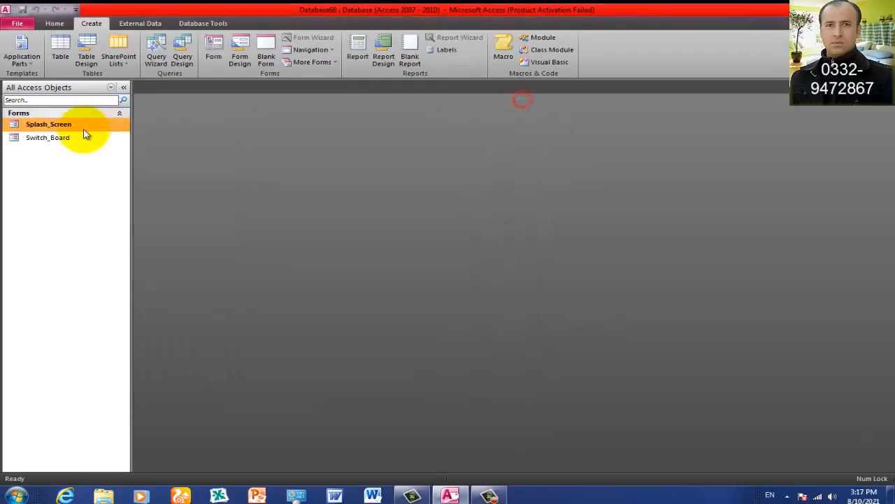
# - Reopen Splash_Screen in Design View and reduce the red progress bar's height from its lower edge
pyautogui.rightClick(81, 129)
pyautogui.click(126, 158)
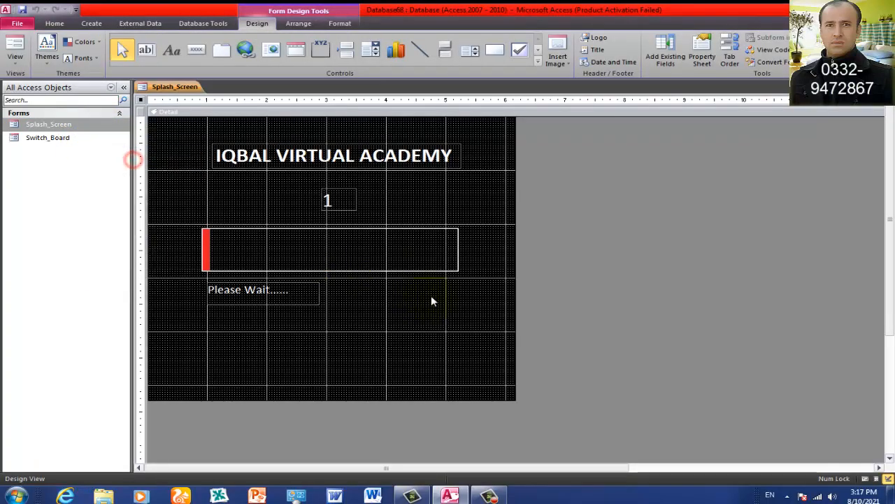
pyautogui.click(404, 271)
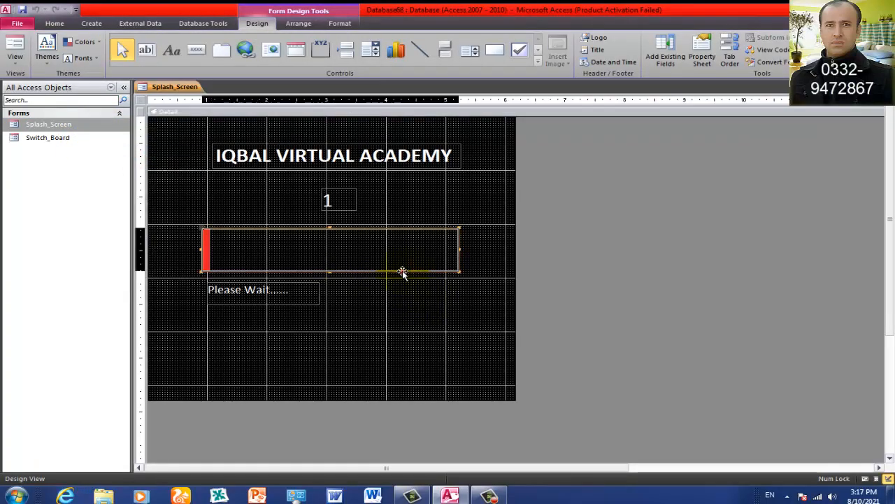
pyautogui.click(208, 264)
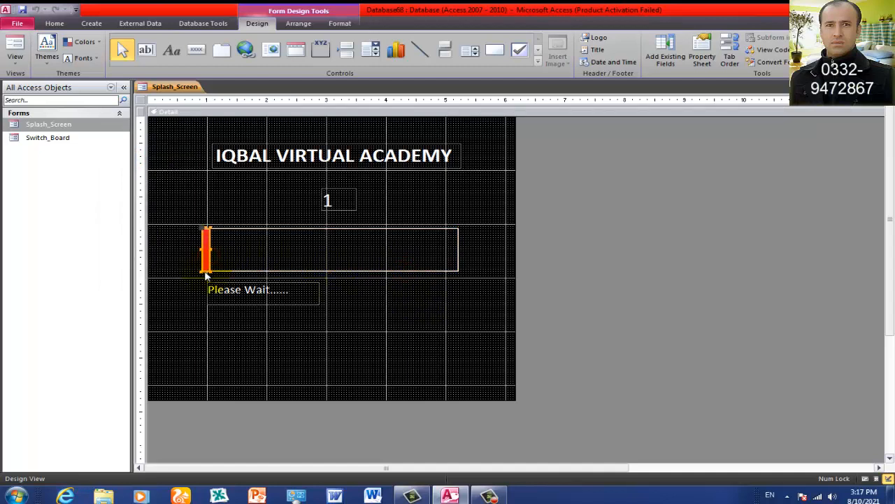
pyautogui.click(208, 268)
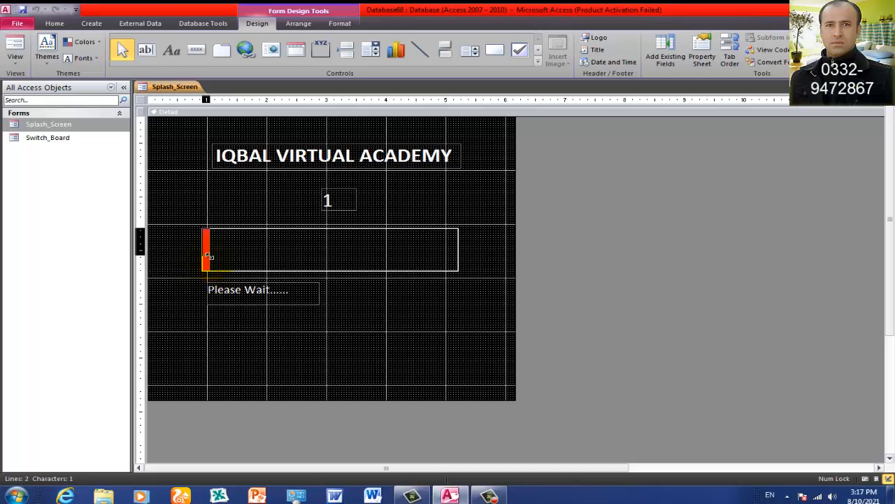
pyautogui.press('Return')
# - Reduce the progress bar outline's height to match the red bar and select the Please Wait...... label
pyautogui.click(253, 270)
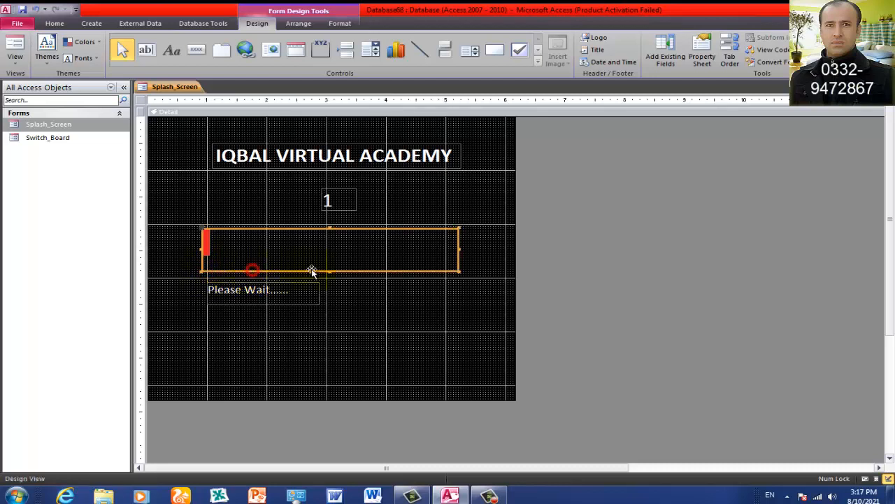
pyautogui.moveTo(329, 270); pyautogui.dragTo(329, 256)
pyautogui.click(268, 296)
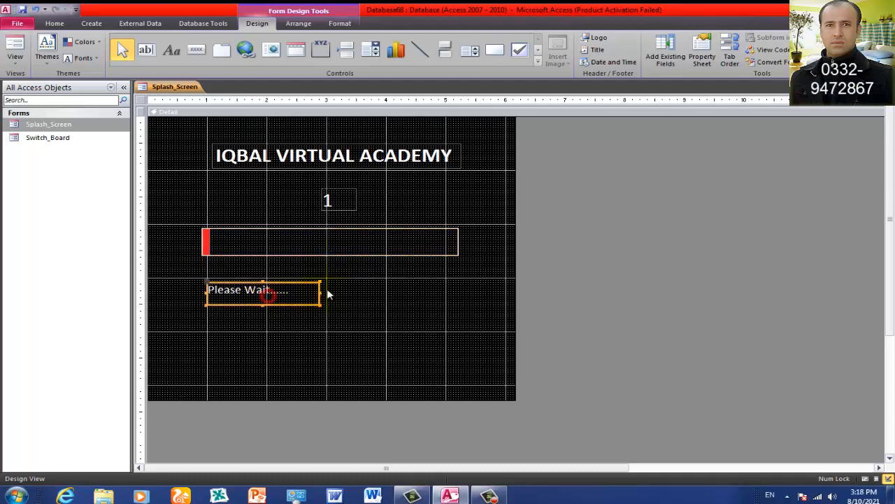
# - Move the Please Wait...... label up until it sits just beneath the progress bar outline
pyautogui.press('Up')
pyautogui.press('Up')
pyautogui.press('Up')
pyautogui.press('Up')
pyautogui.press('Up')
pyautogui.press('Up')
pyautogui.press('Up')
pyautogui.press('Up')
pyautogui.press('Up')
pyautogui.press('Up')
pyautogui.press('Up')
pyautogui.press('Up')
pyautogui.press('Up')
pyautogui.press('Up')
pyautogui.press('Up')
pyautogui.press('Up')
pyautogui.press('Up')
pyautogui.press('Up')
pyautogui.press('Up')
pyautogui.press('Up')
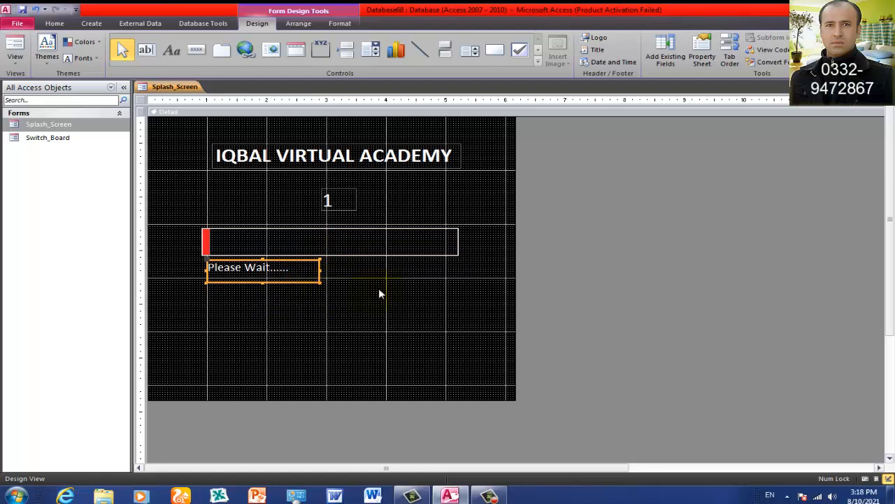
pyautogui.click(397, 283)
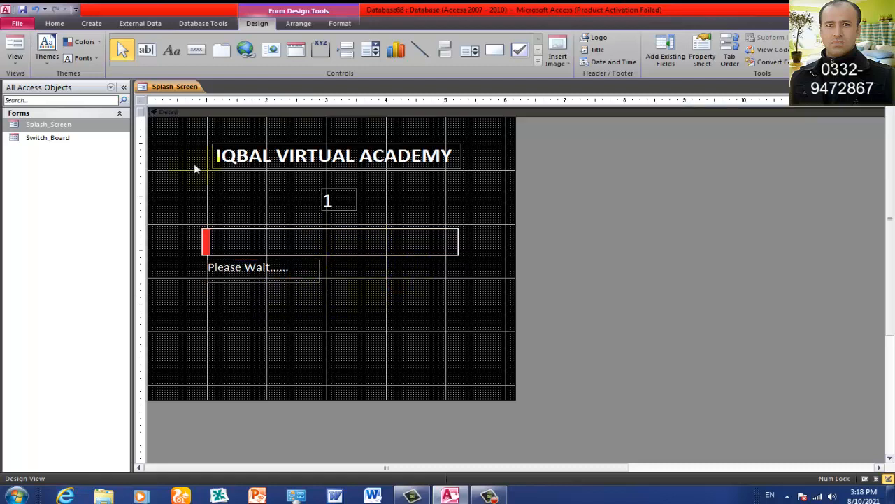
# - Create a code event procedure for the Splash_Screen form's On Load event
pyautogui.rightClick(374, 302)
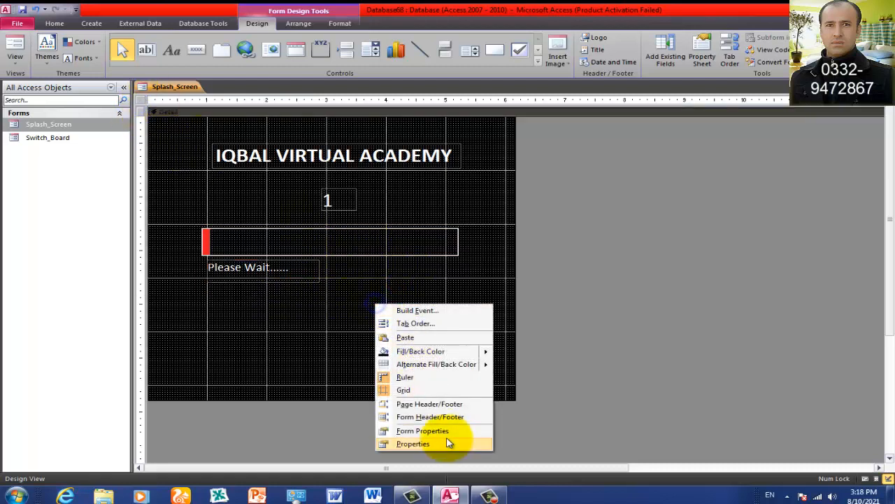
pyautogui.click(449, 442)
pyautogui.click(767, 129)
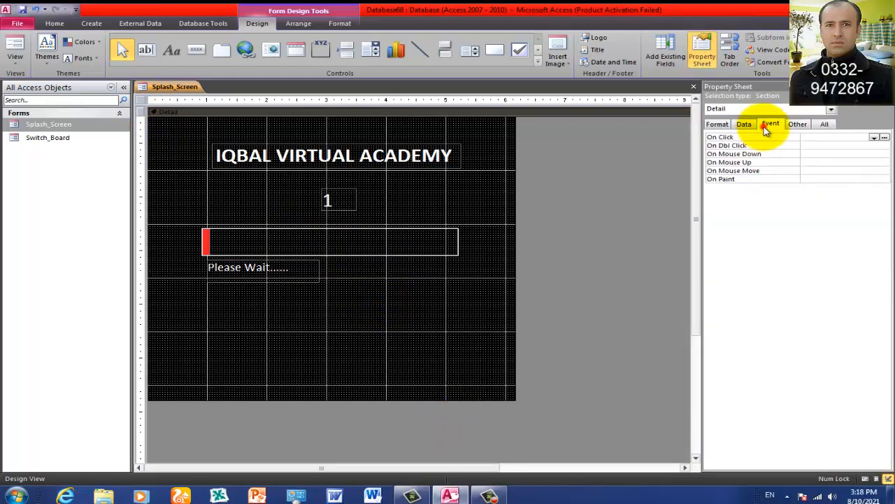
pyautogui.click(142, 102)
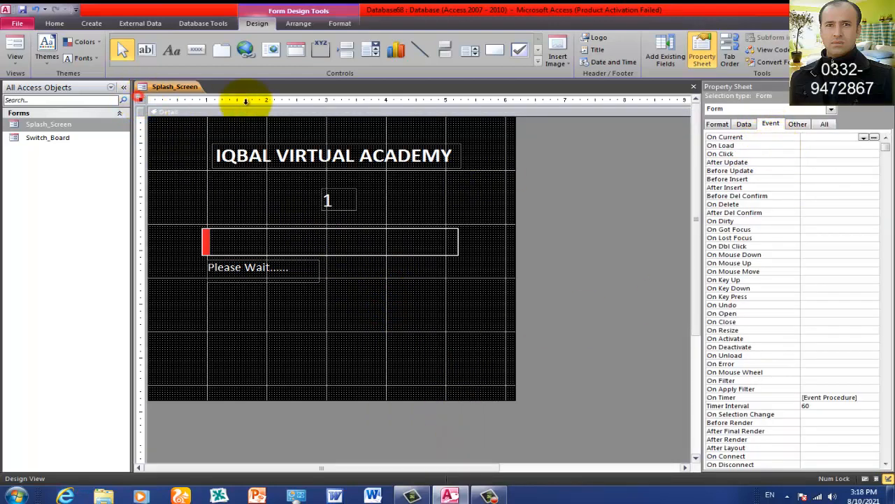
pyautogui.click(819, 144)
pyautogui.click(864, 146)
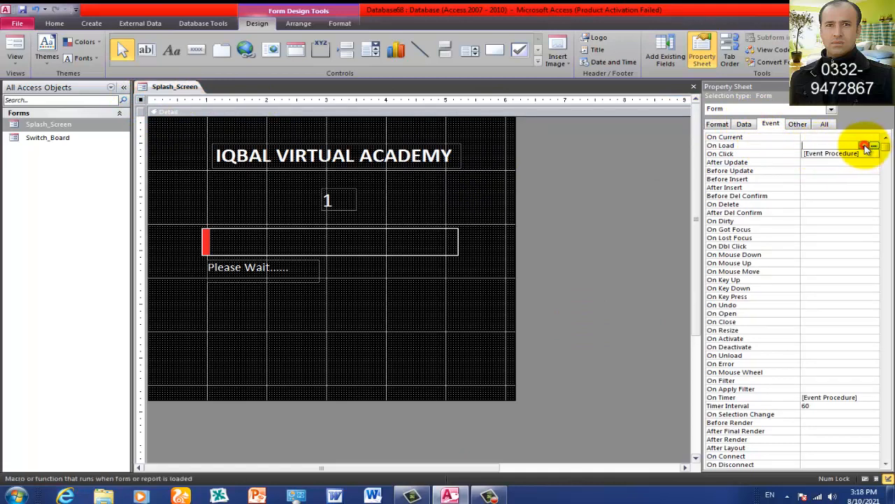
pyautogui.click(857, 153)
pyautogui.click(874, 146)
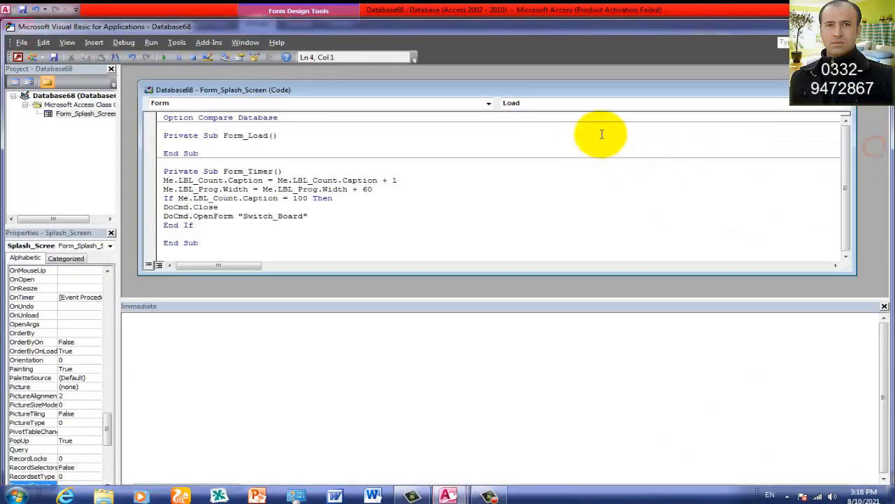
# - Add DoCmd.Maximize to the Form_Load procedure and return to the form's design
pyautogui.write('docmd')
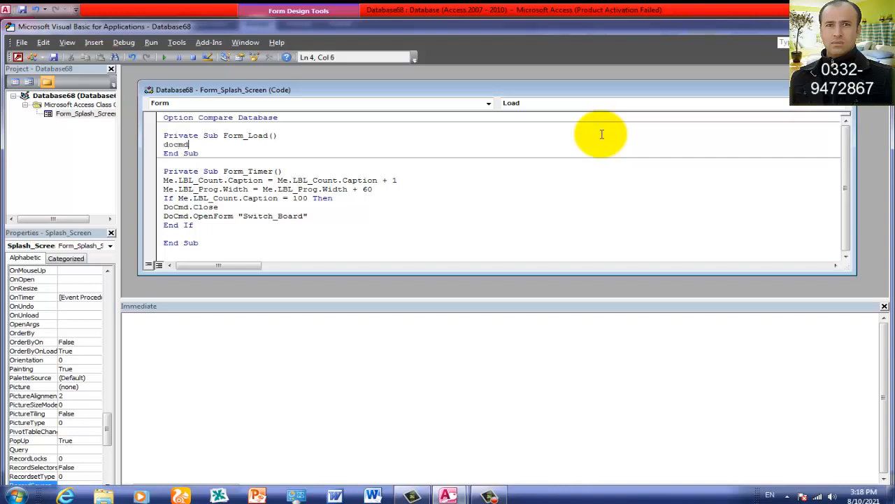
pyautogui.write('.Maximize')
pyautogui.click(546, 189)
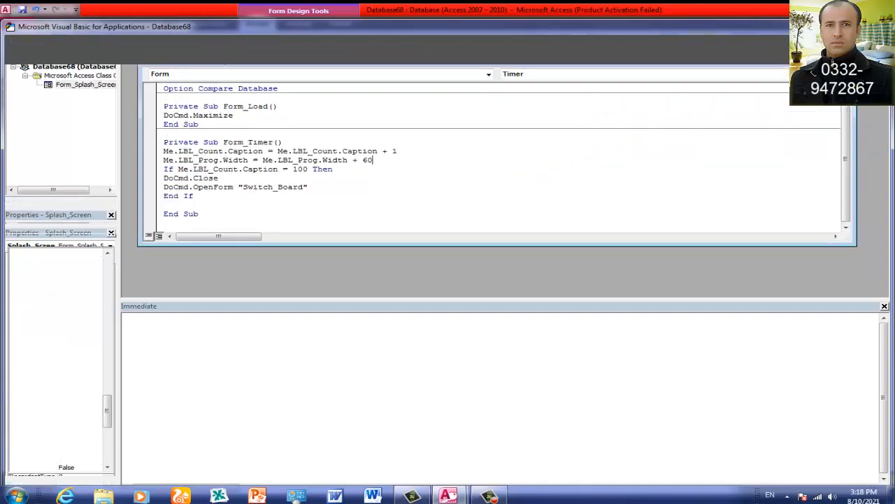
pyautogui.hotkey('alt', 'F11')
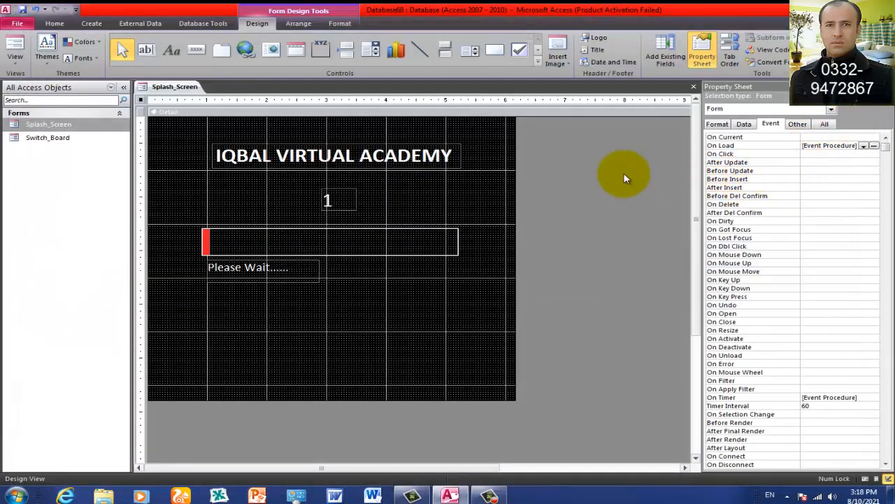
# - Try the form's Border Style as None and set it back to Dialog
pyautogui.click(825, 125)
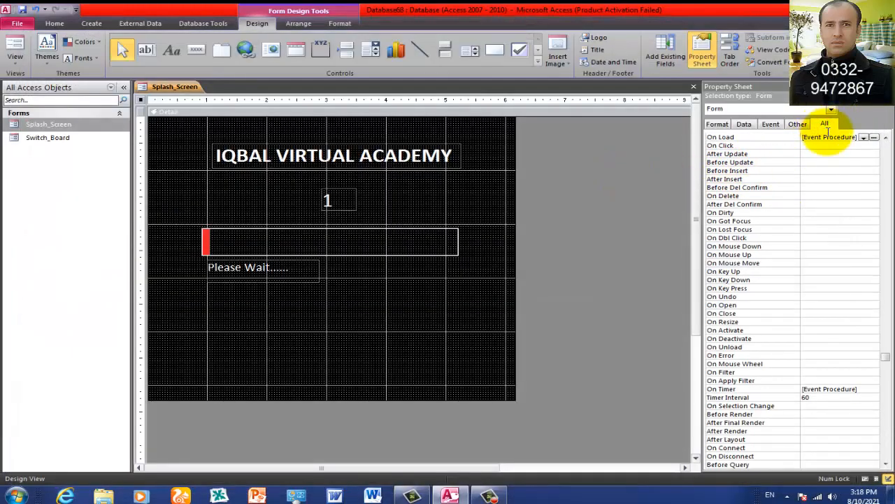
pyautogui.moveTo(886, 357); pyautogui.dragTo(885, 142)
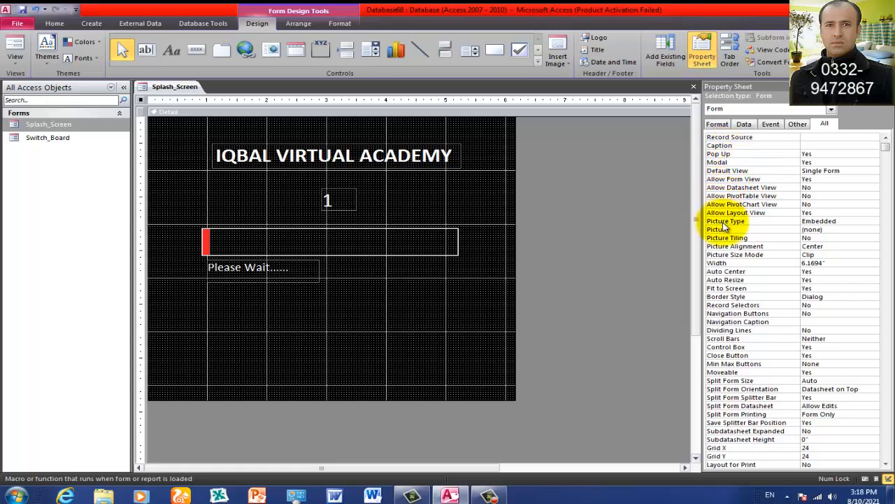
pyautogui.click(836, 297)
pyautogui.click(874, 297)
pyautogui.click(860, 304)
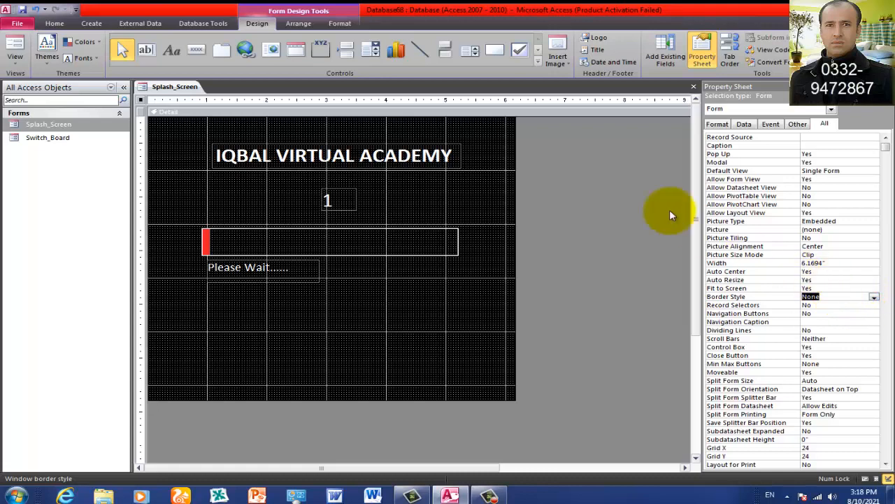
pyautogui.click(874, 297)
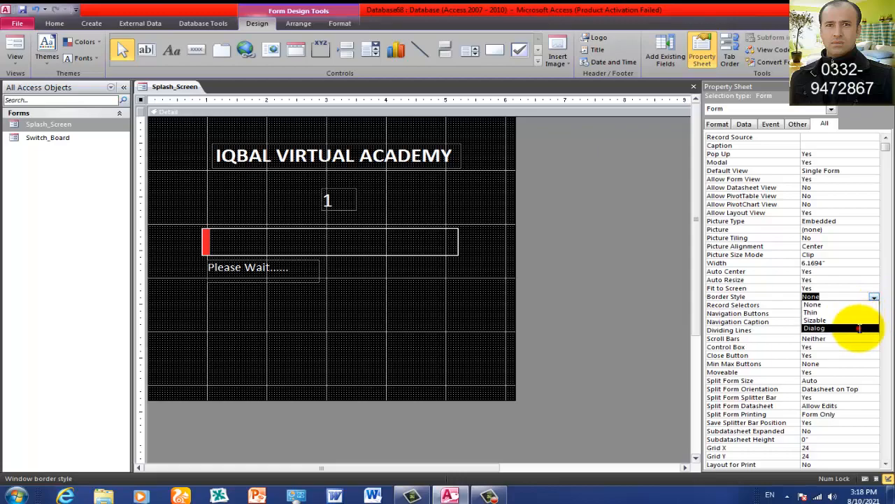
pyautogui.click(859, 327)
# - Test the maximized splash screen in Form View, save the Splash_Screen changes and close Switch_Board
pyautogui.click(21, 45)
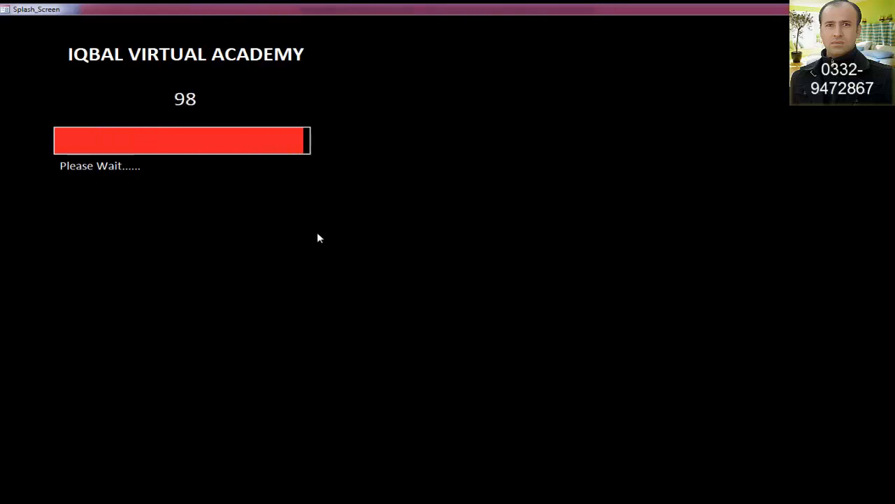
pyautogui.click(400, 279)
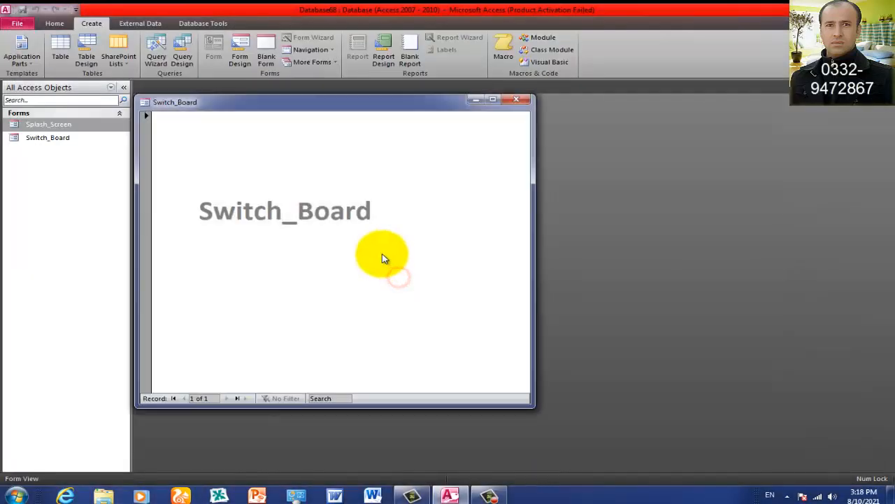
pyautogui.click(524, 102)
# - Reopen Splash_Screen in Design View and set the form's Border Style to None
pyautogui.rightClick(116, 126)
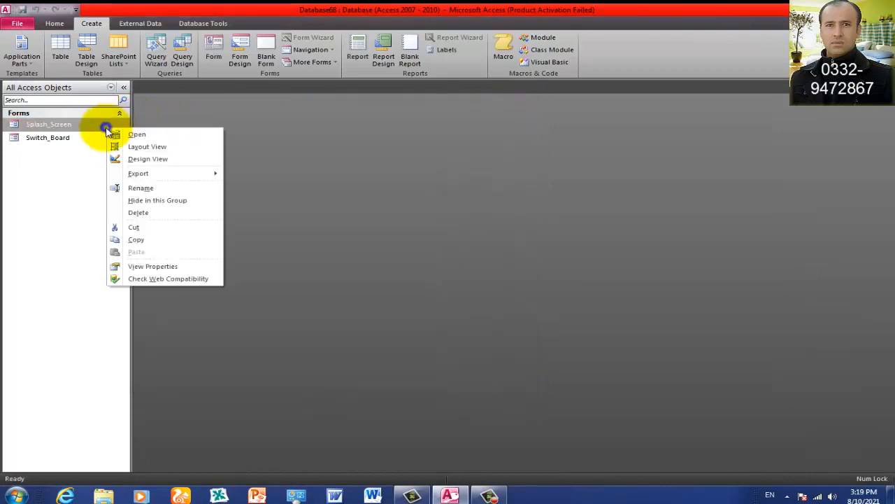
pyautogui.click(119, 158)
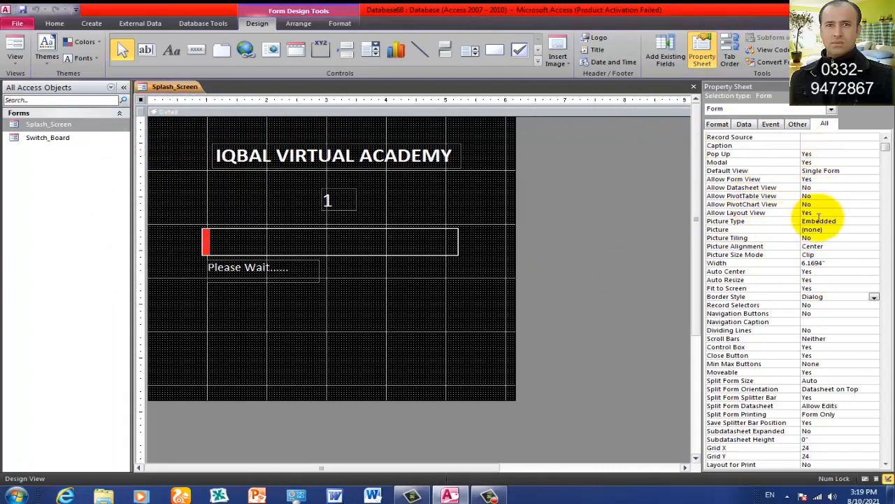
pyautogui.click(875, 299)
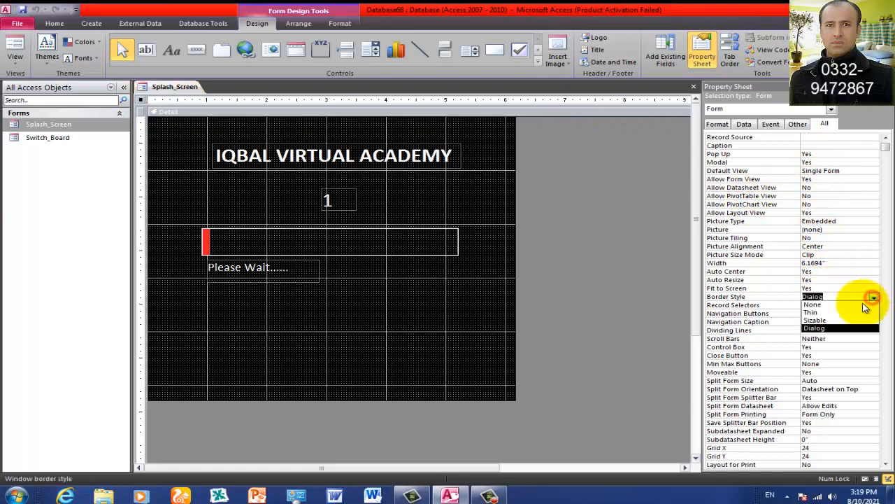
pyautogui.click(860, 305)
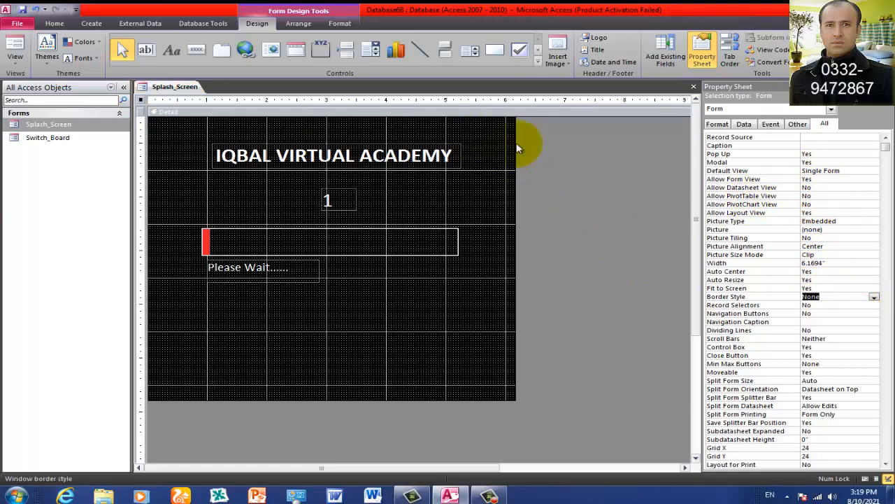
# - Move all splash screen controls together right and down so the title starts at about 5 inches, and test the layout in Form View
pyautogui.moveTo(481, 138); pyautogui.dragTo(170, 298)
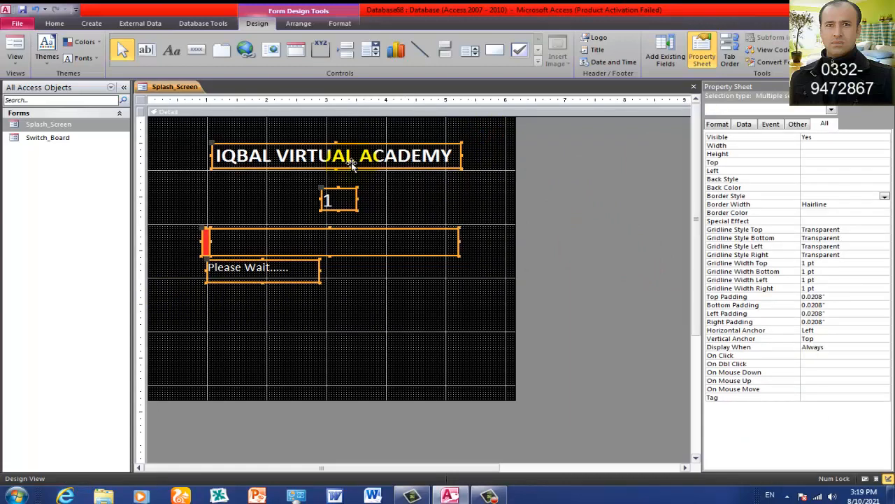
pyautogui.moveTo(352, 164); pyautogui.dragTo(584, 259)
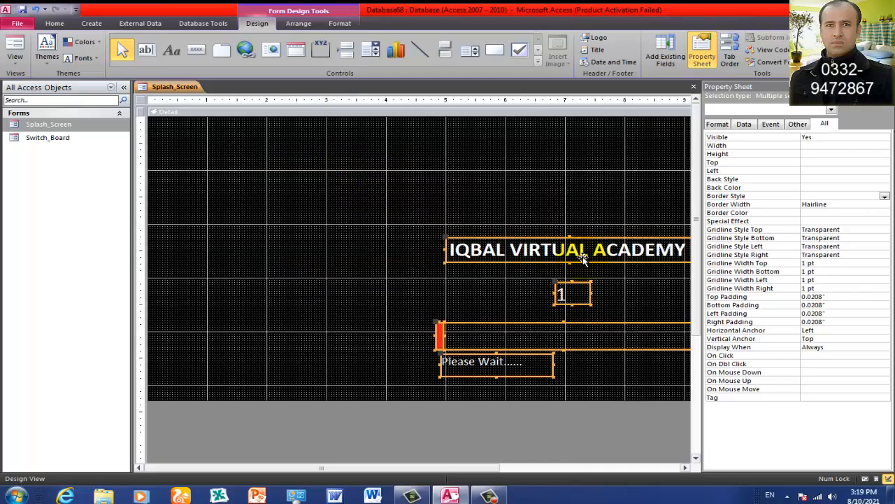
pyautogui.click(15, 44)
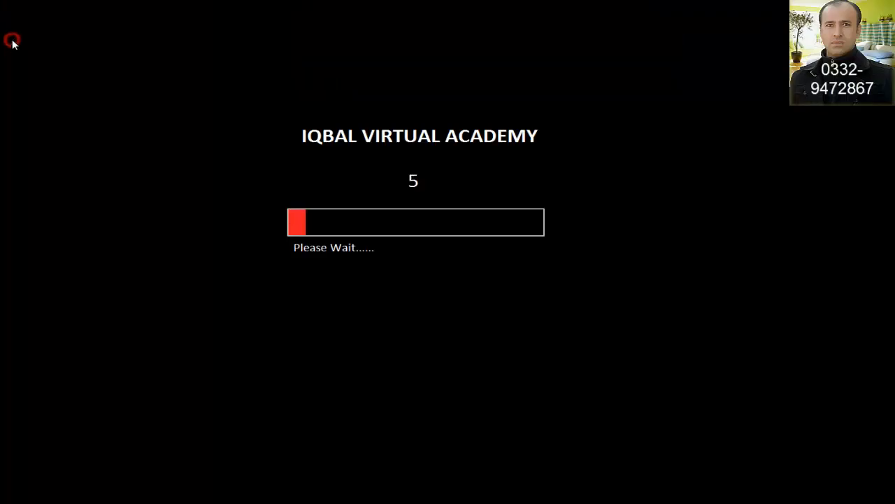